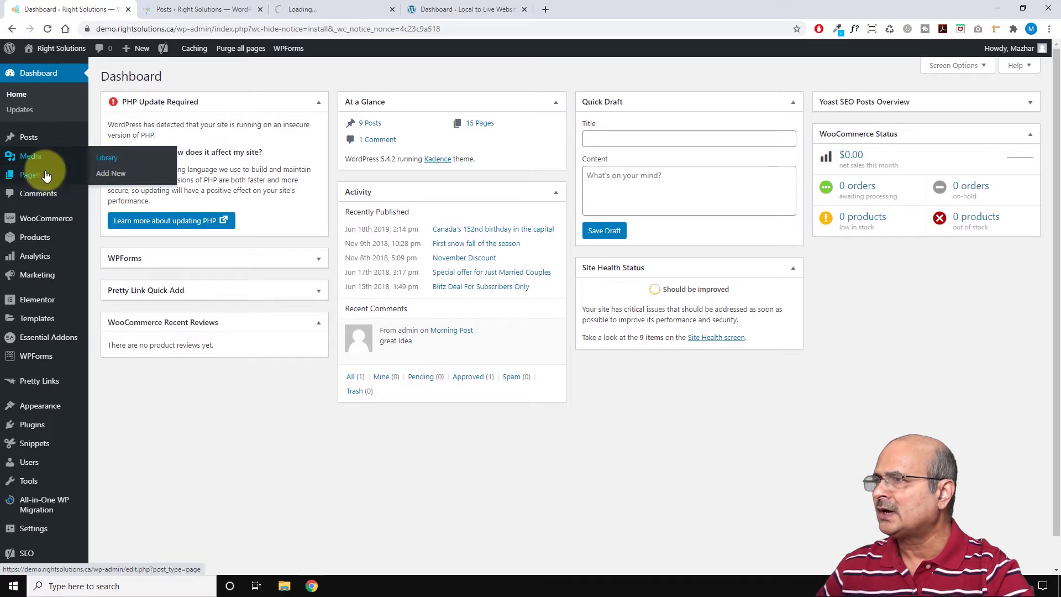
Open the Right Solutions page list in a new tab and review the site's posts, media library and pages.
mouse_move(44, 175)
left_click(108, 178, "ctrl")
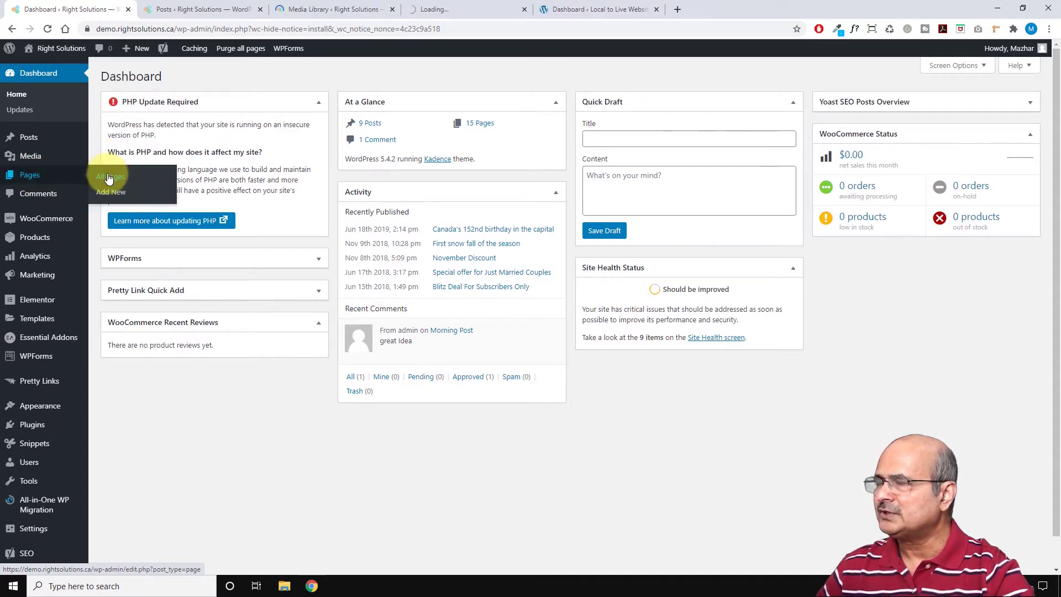
left_click(204, 11)
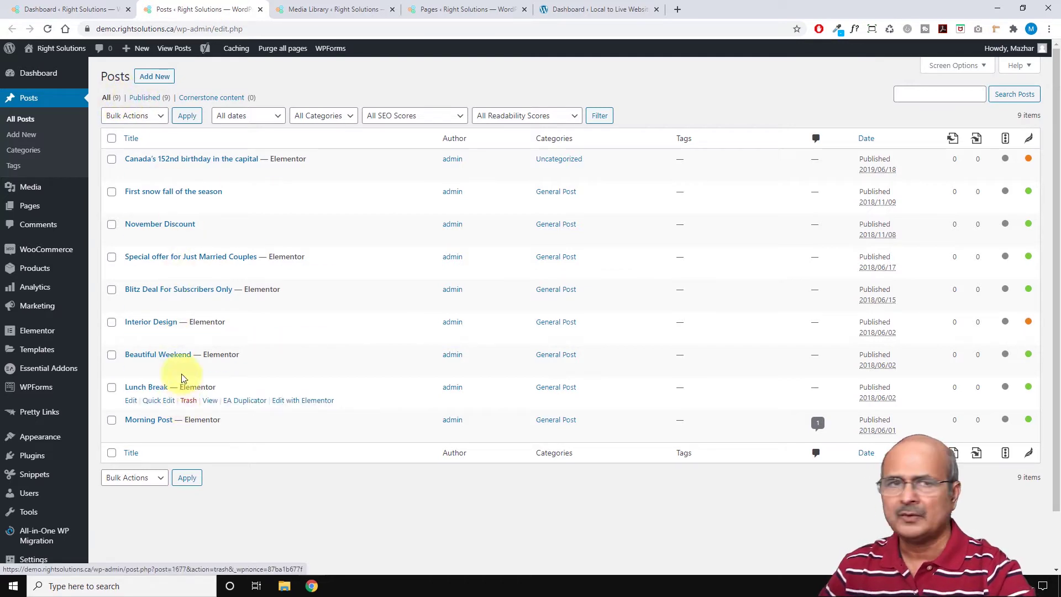
left_click(339, 10)
scroll(349, 232, "down", 4)
scroll(352, 250, "down", 3)
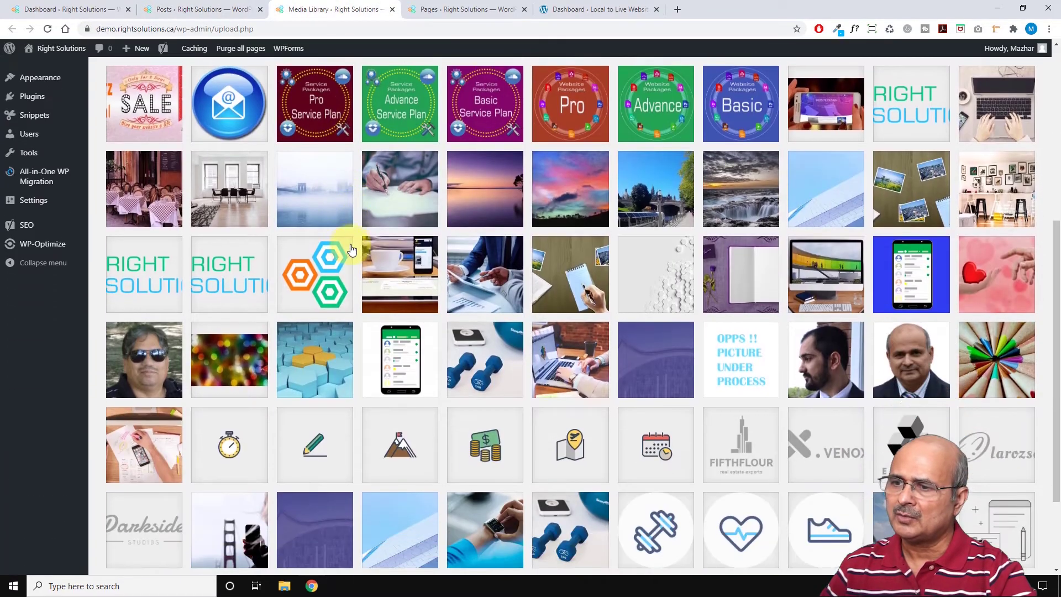
scroll(348, 243, "up", 6)
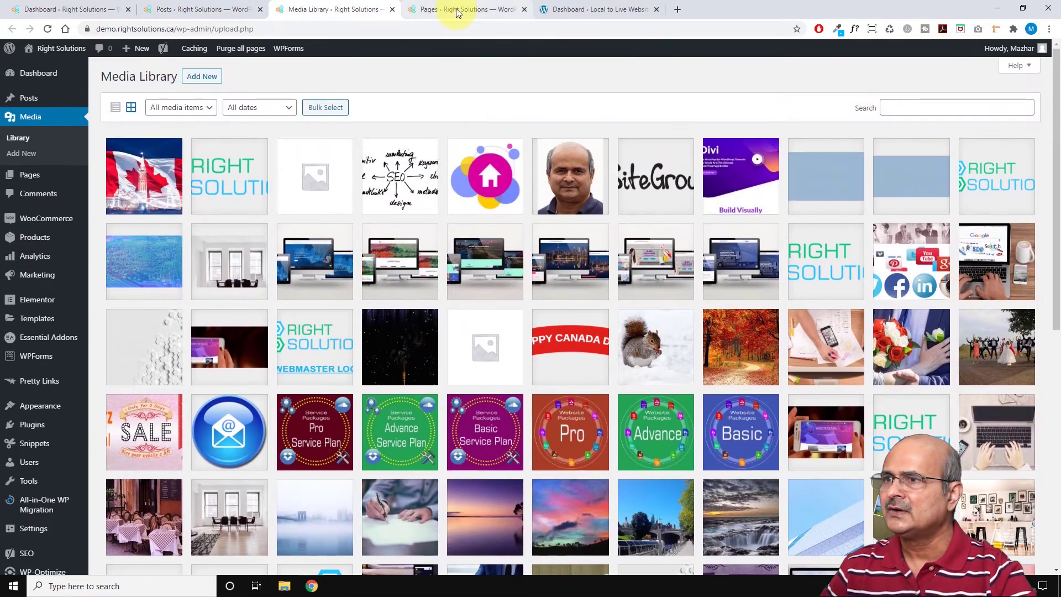
left_click(447, 8)
scroll(210, 232, "down", 3)
scroll(211, 238, "up", 4)
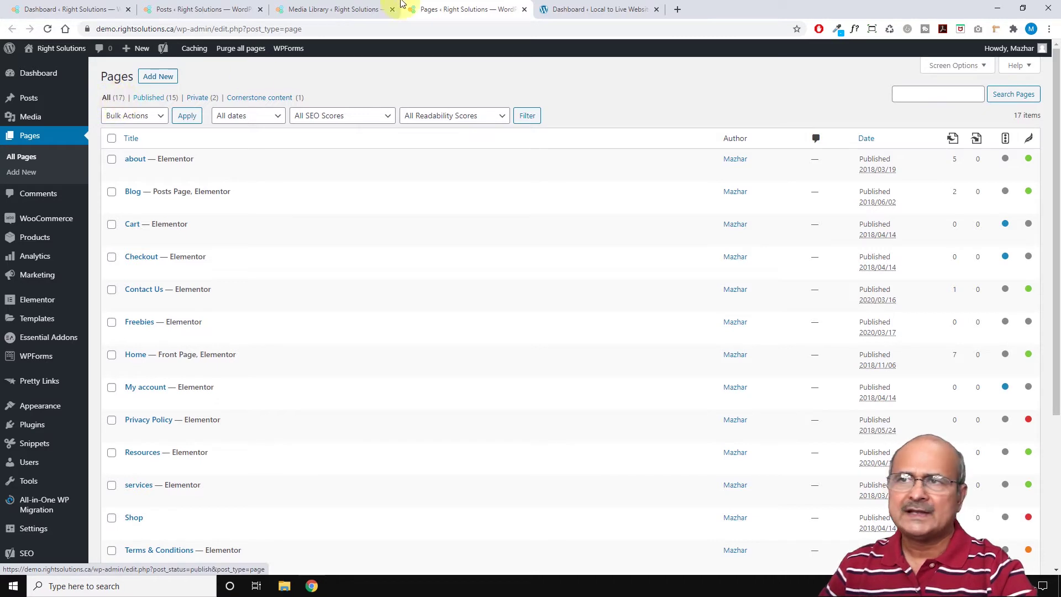
Switch to the Local to Live Website dashboard and view that site's full post list in a new tab.
left_click(589, 16)
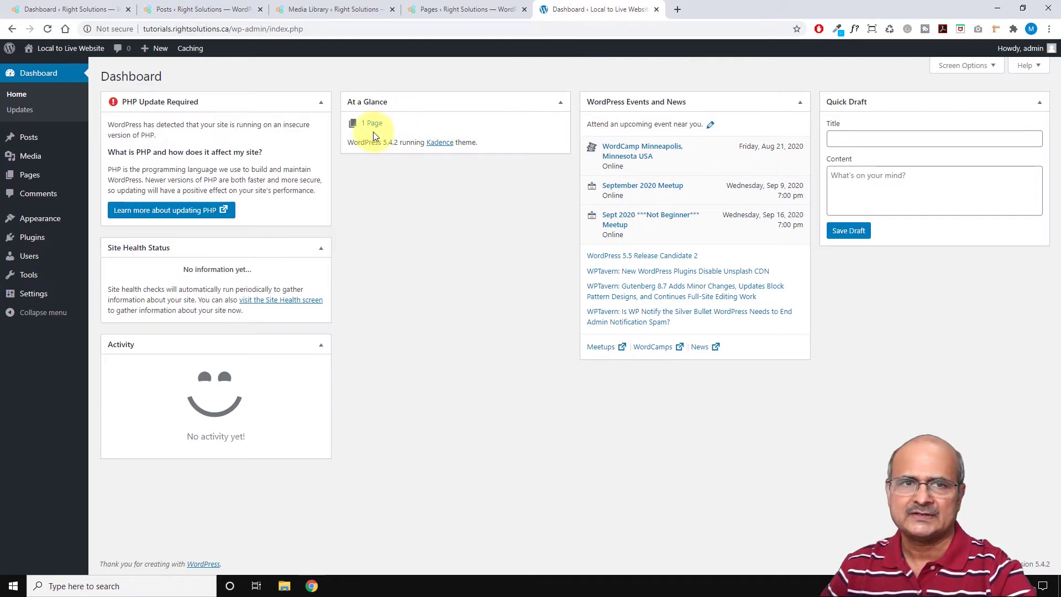
mouse_move(28, 138)
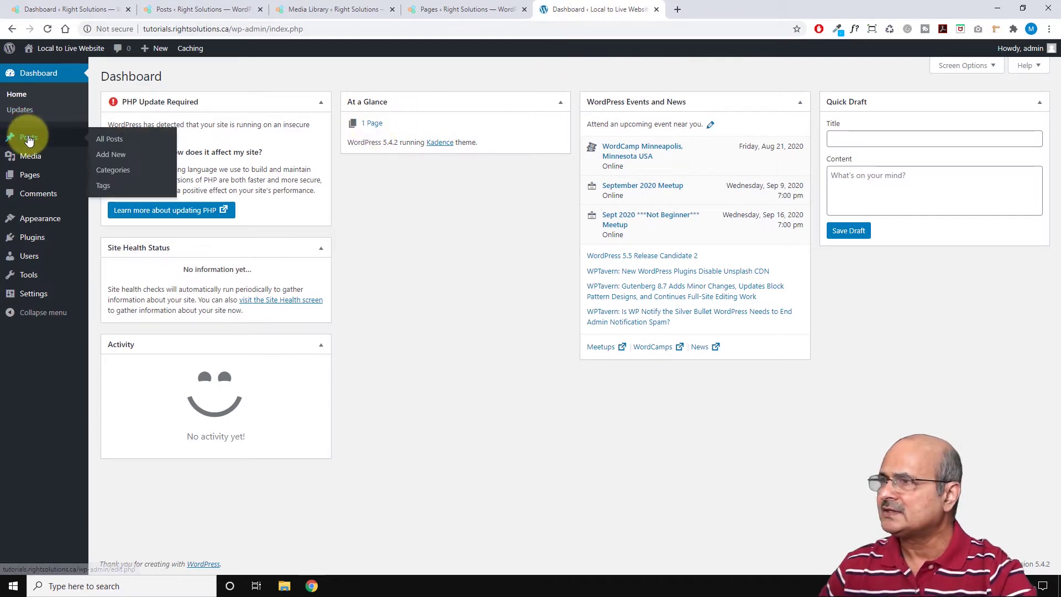
middle_click(119, 144)
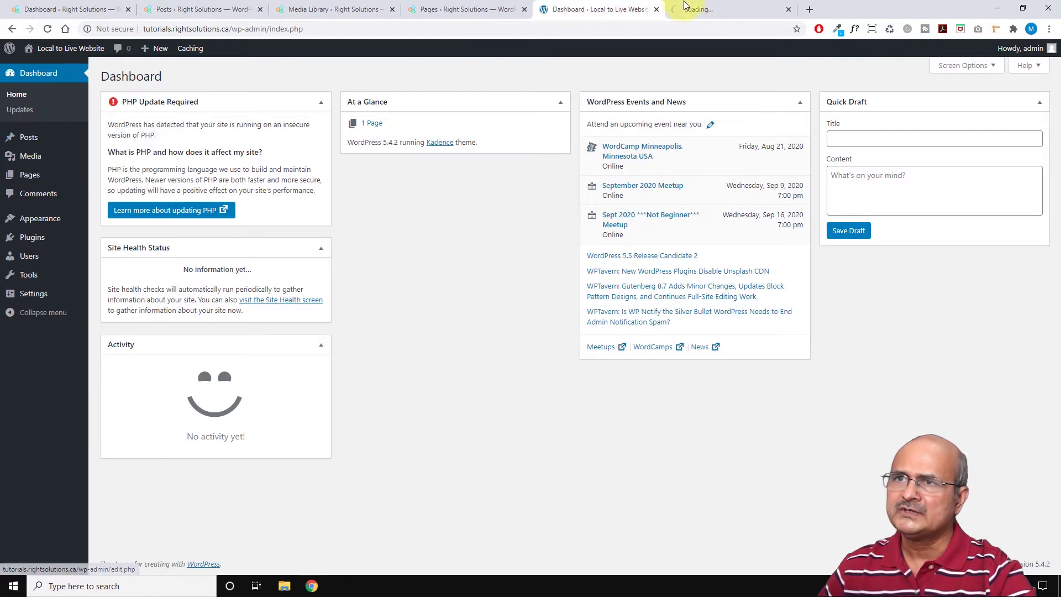
left_click(721, 9)
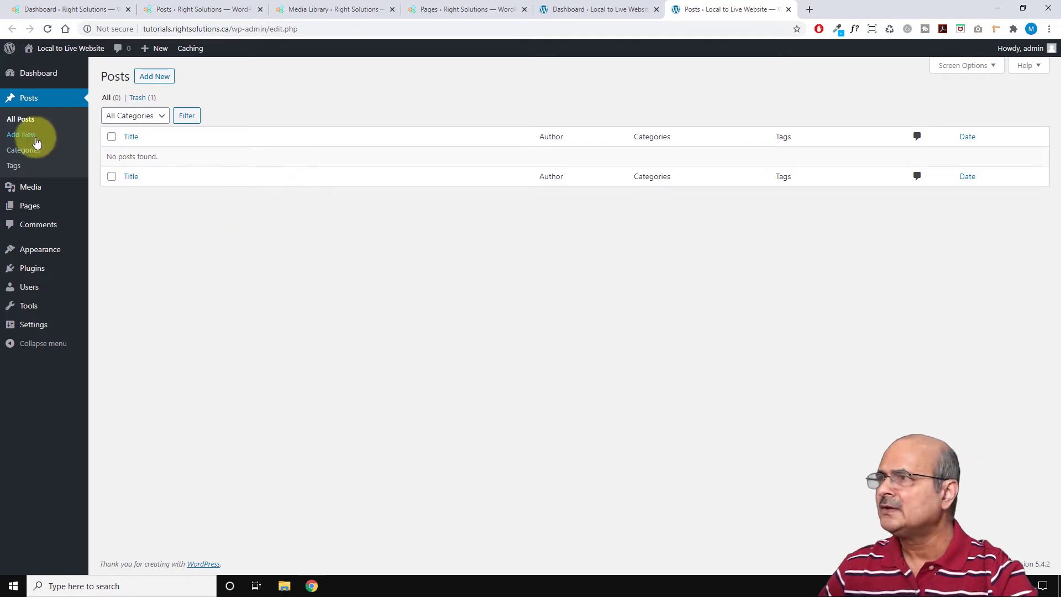
Check the Local to Live Website media library and page list in new tabs, and return to its dashboard.
mouse_move(83, 186)
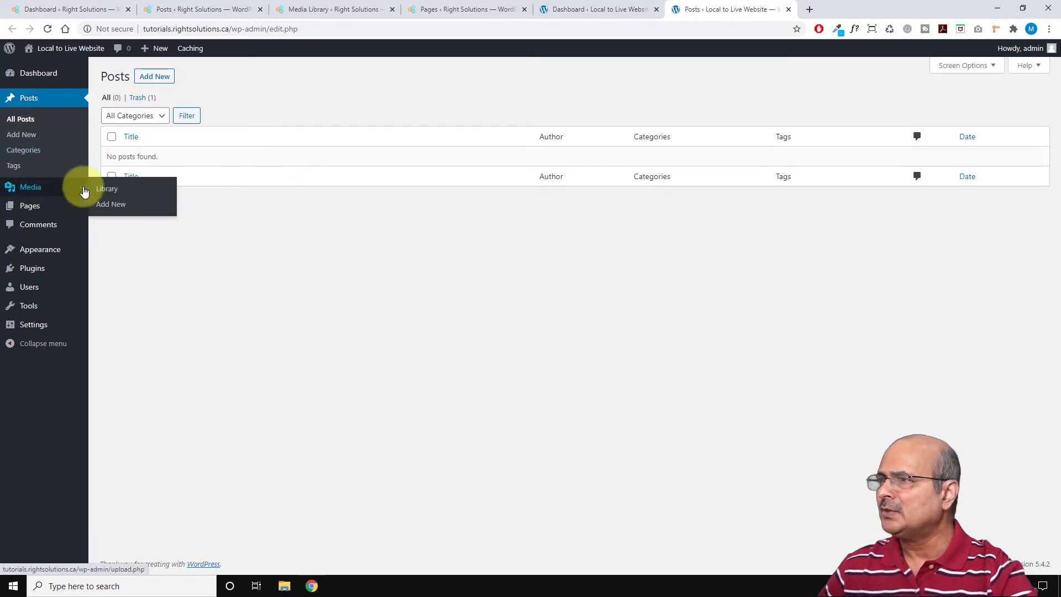
middle_click(114, 193)
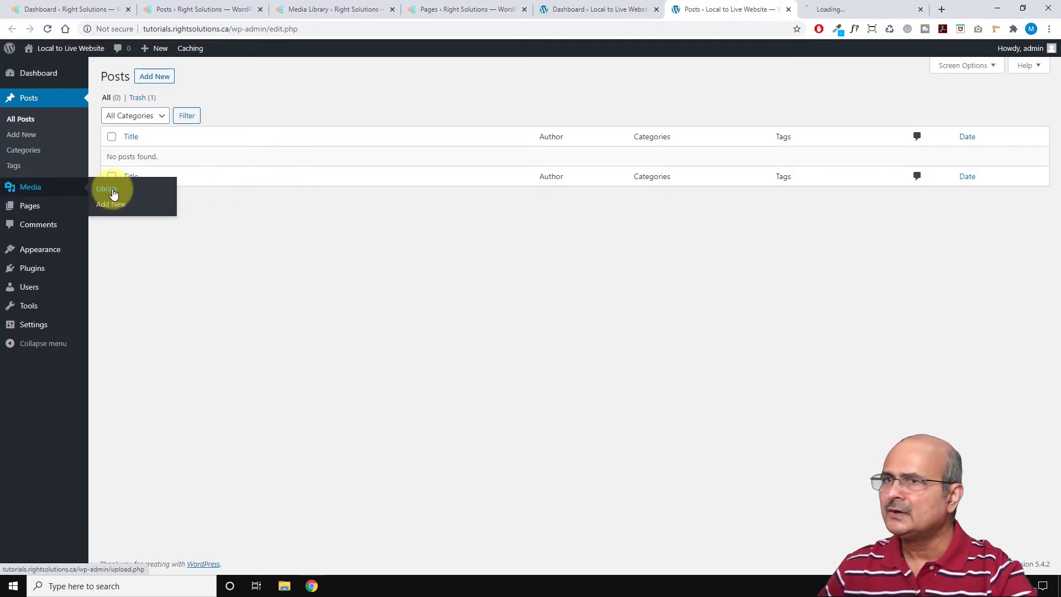
left_click(855, 11)
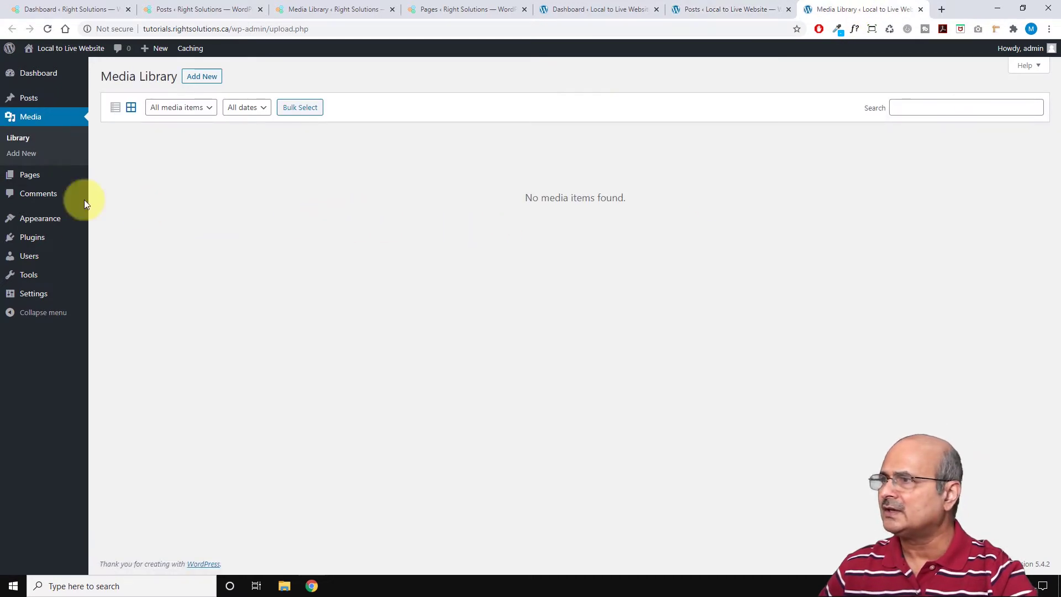
mouse_move(20, 178)
middle_click(109, 176)
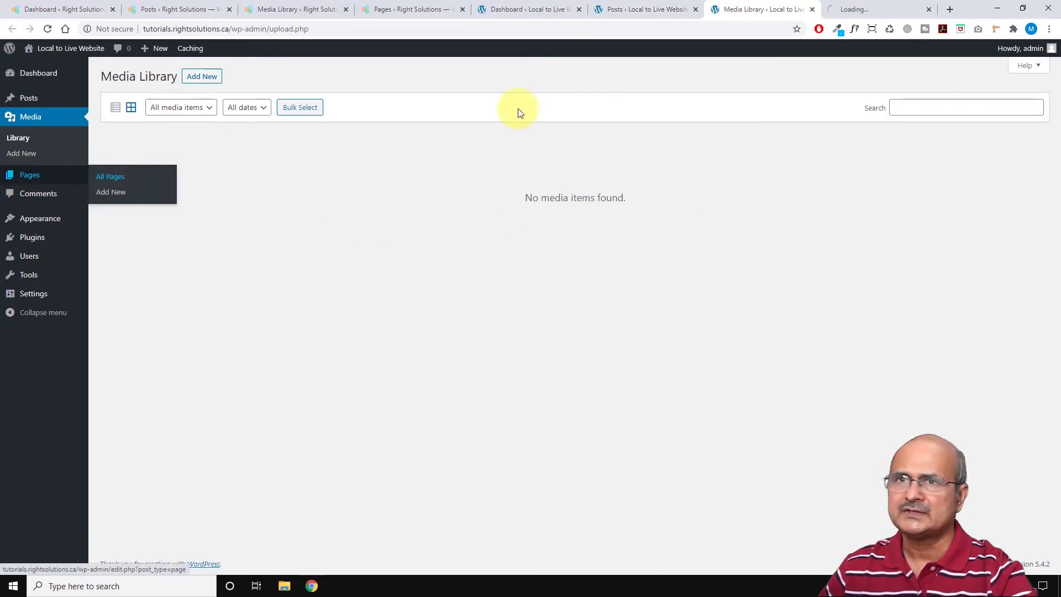
left_click(869, 10)
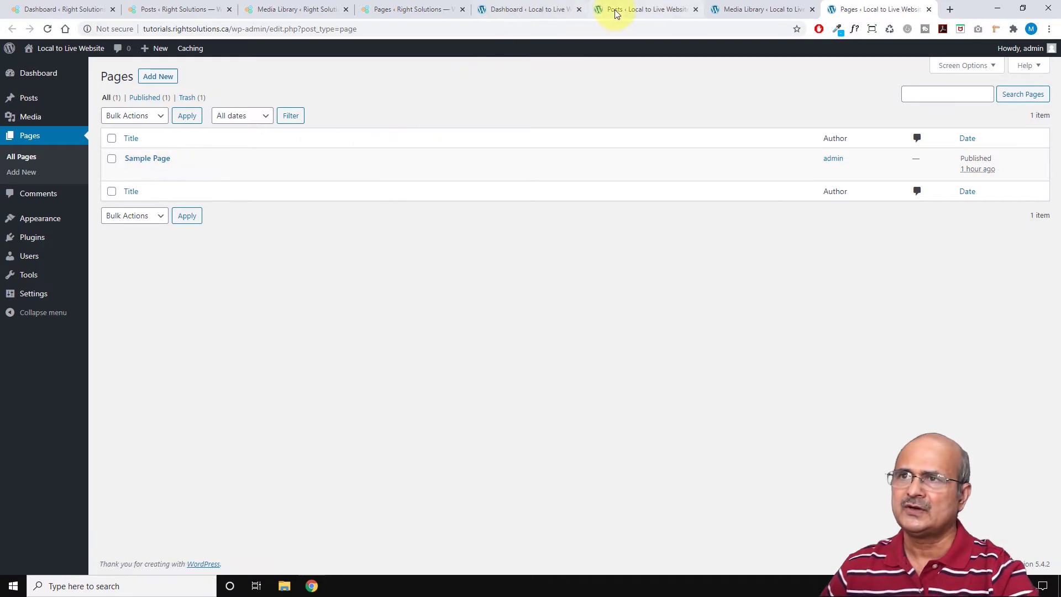
left_click(550, 9)
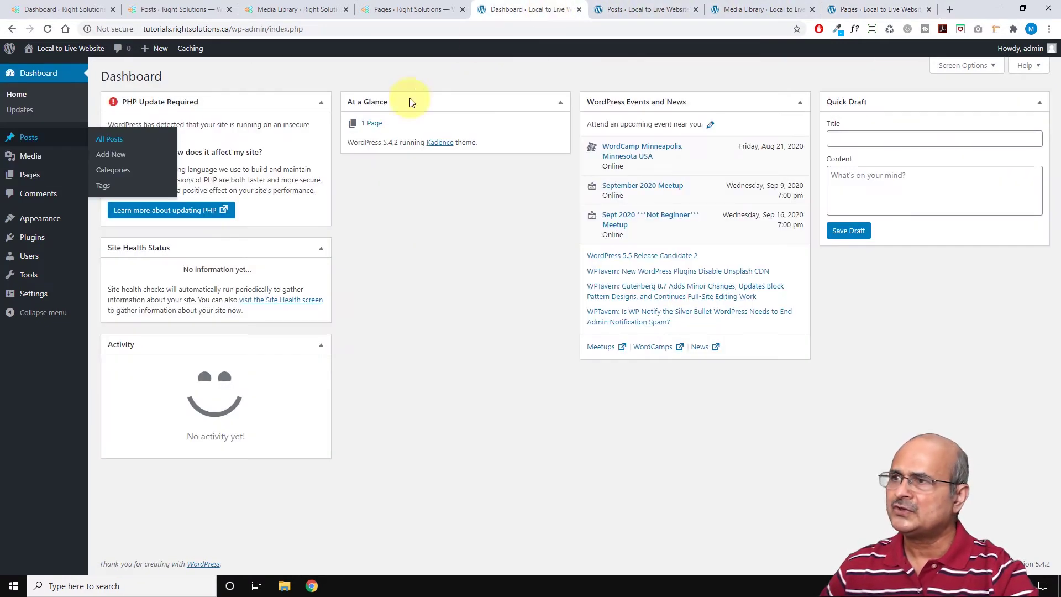
Export all content from the Right Solutions site and download the export file.
left_click(72, 10)
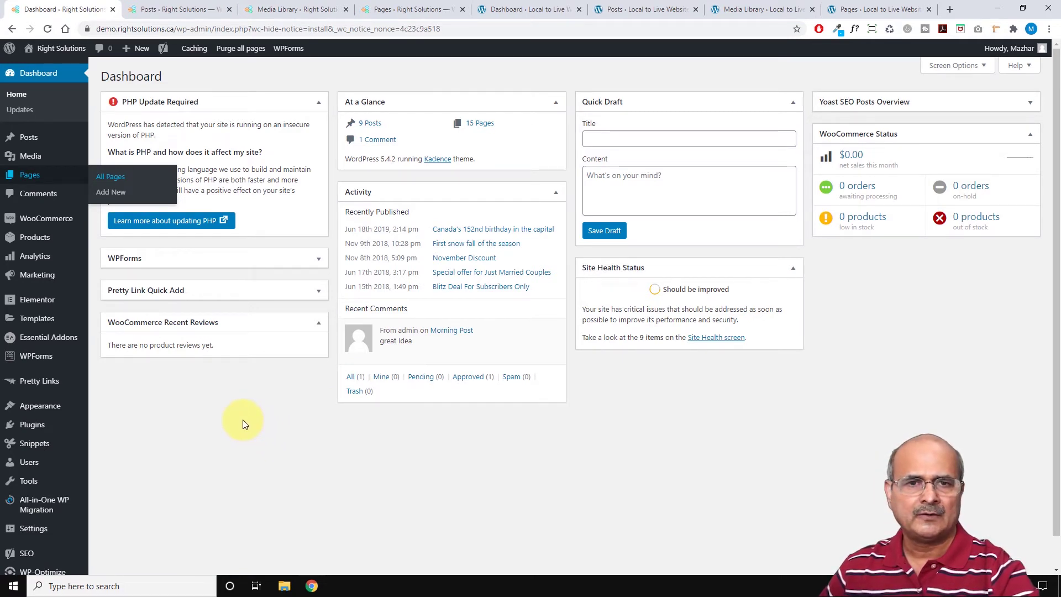
scroll(230, 425, "down", 1)
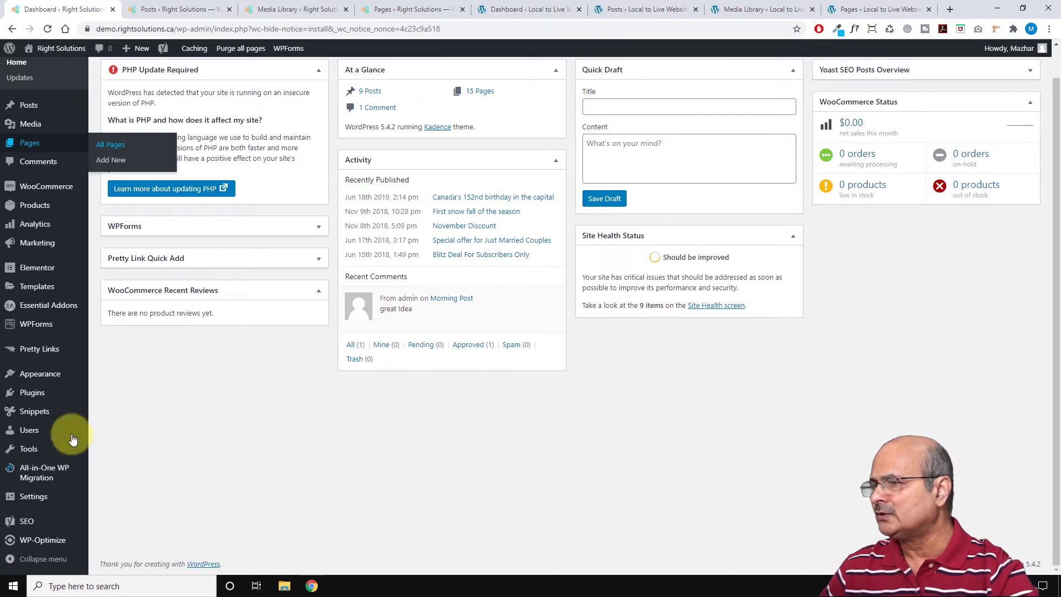
mouse_move(24, 449)
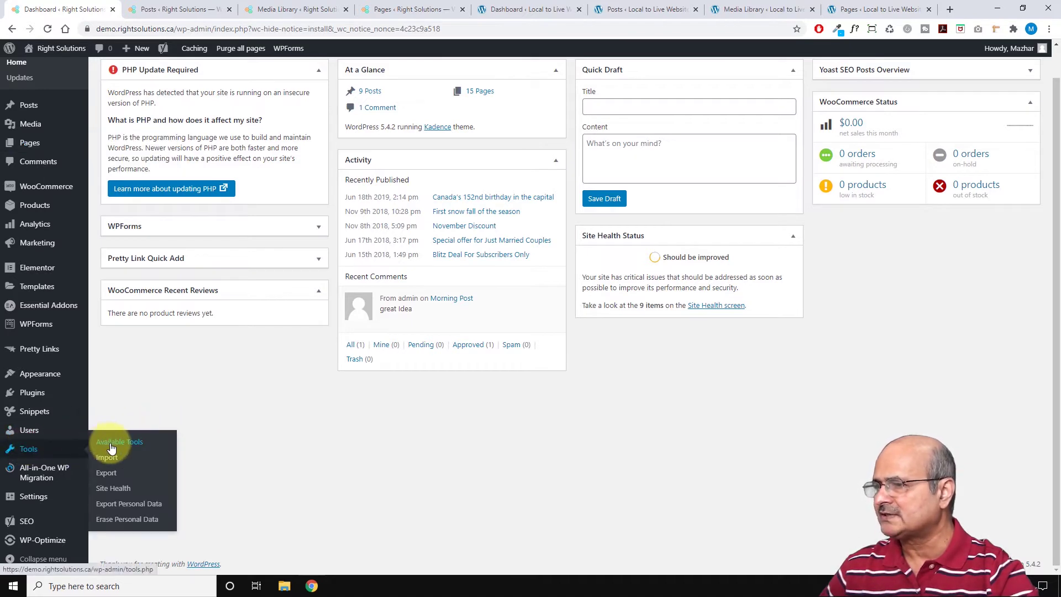
left_click(107, 474)
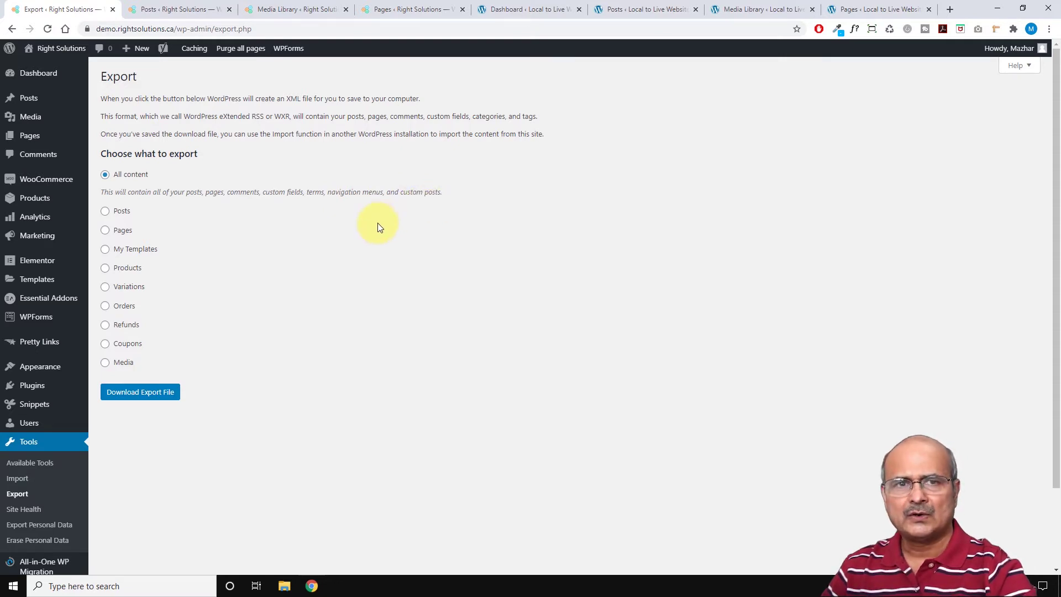
left_click(146, 394)
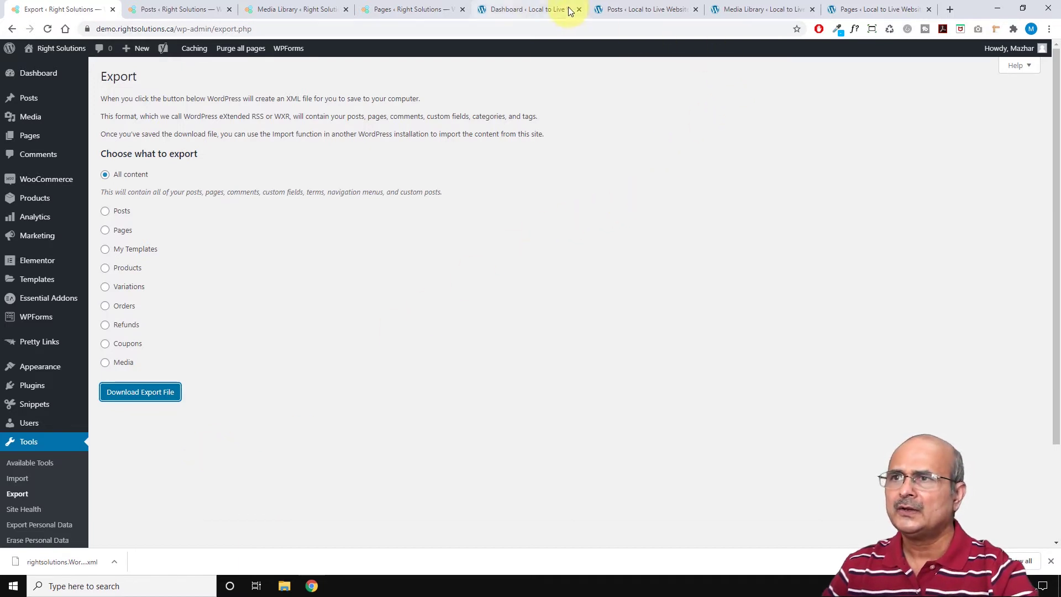
Install the WordPress importer on the Local to Live Website site and run it.
left_click(538, 12)
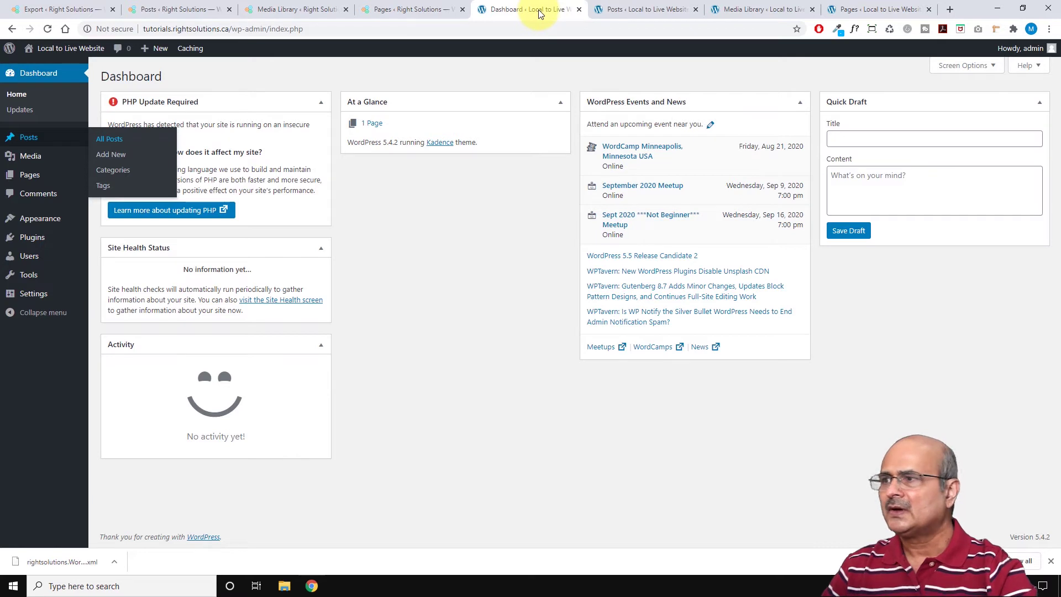
mouse_move(48, 277)
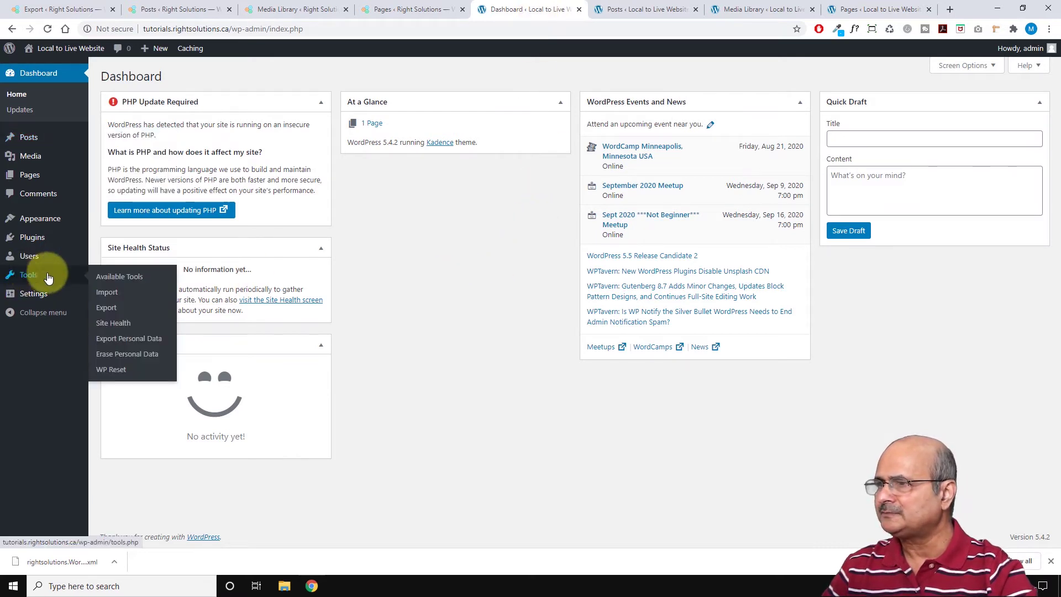
left_click(106, 294)
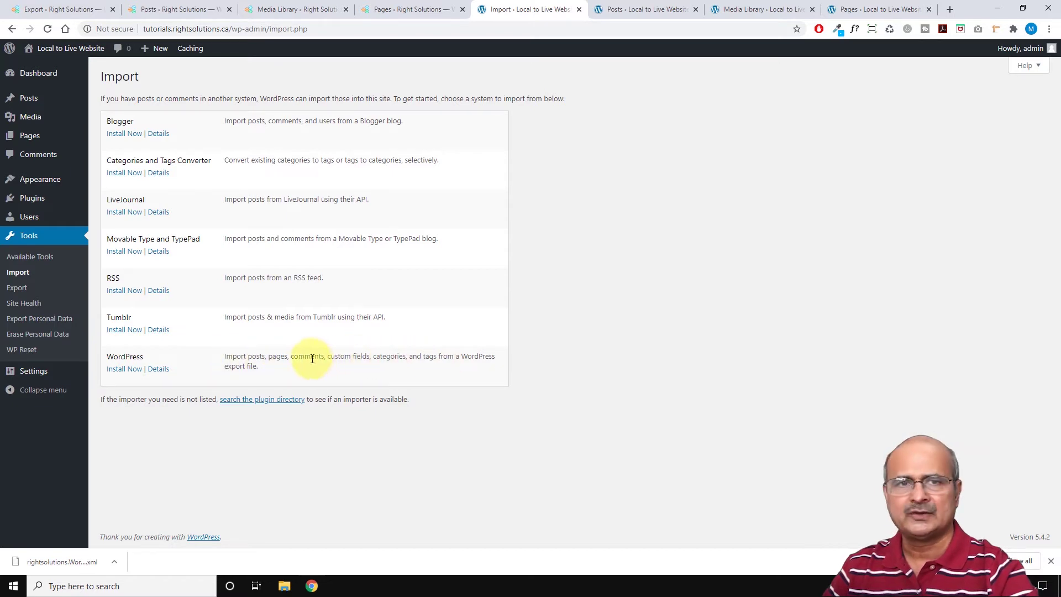
left_click(123, 369)
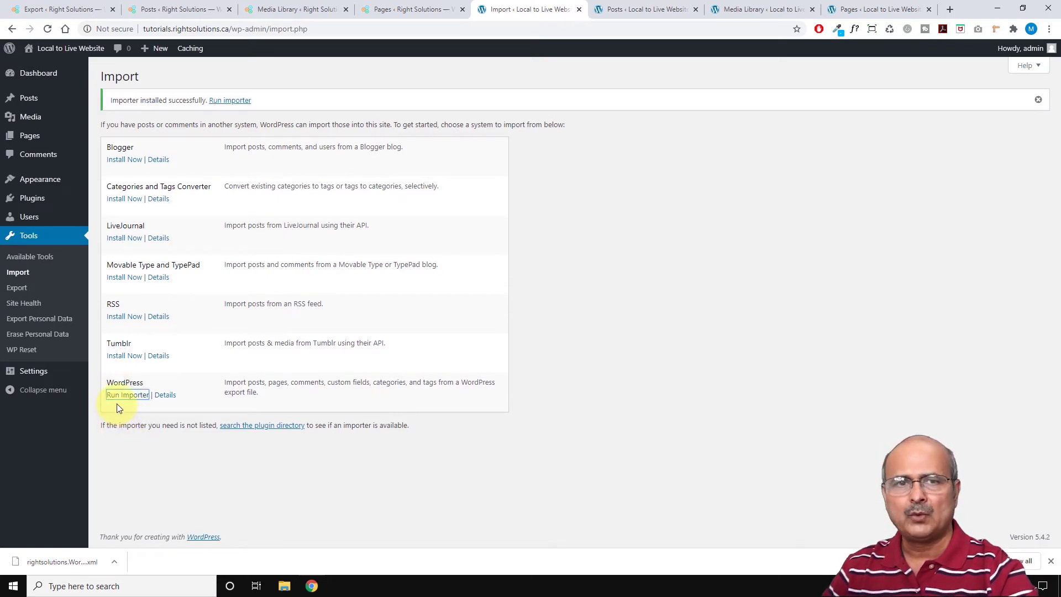
left_click(123, 397)
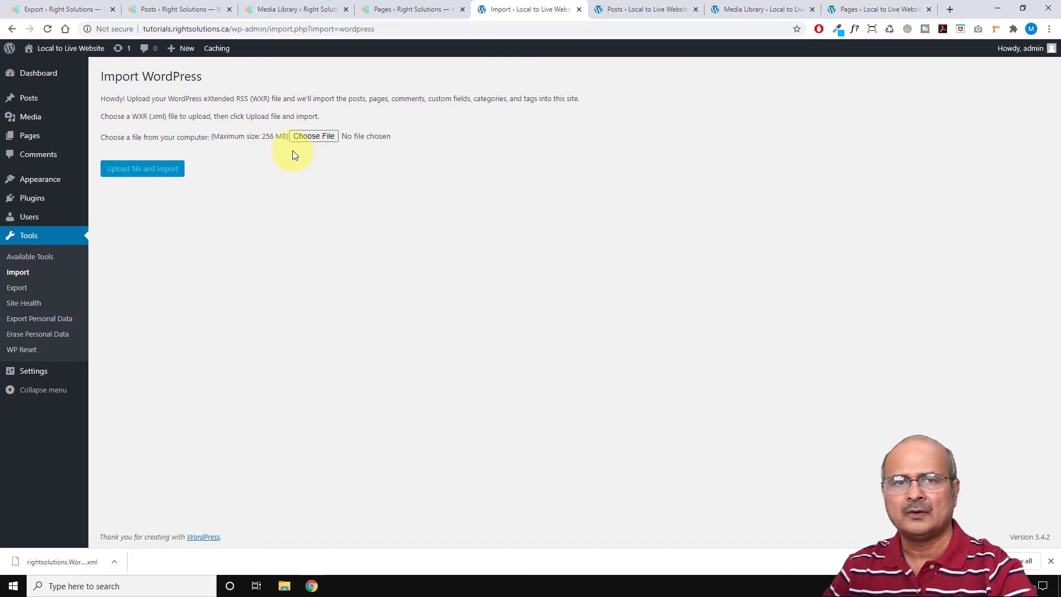
Upload rightsolutions.WordPress.2020-08-10.xml from Downloads to the WordPress importer.
left_click(317, 136)
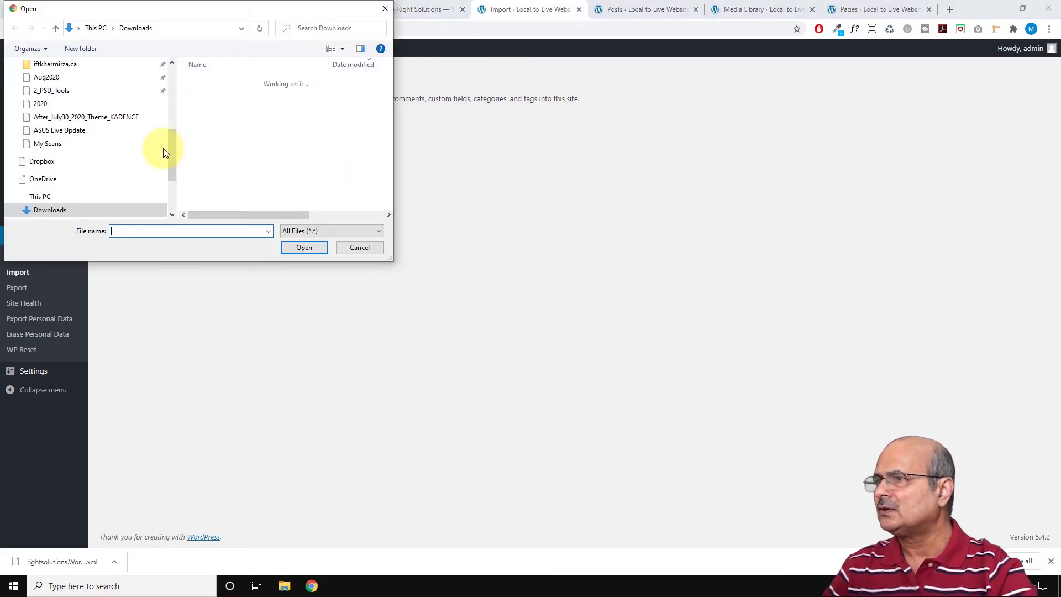
left_click_drag(175, 154, 172, 93)
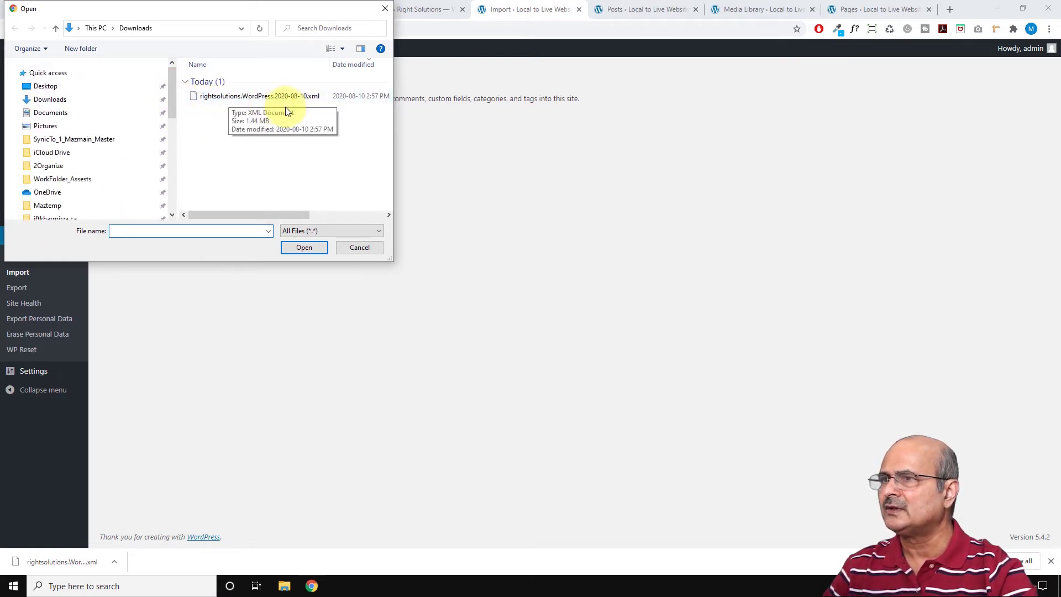
left_click(250, 99)
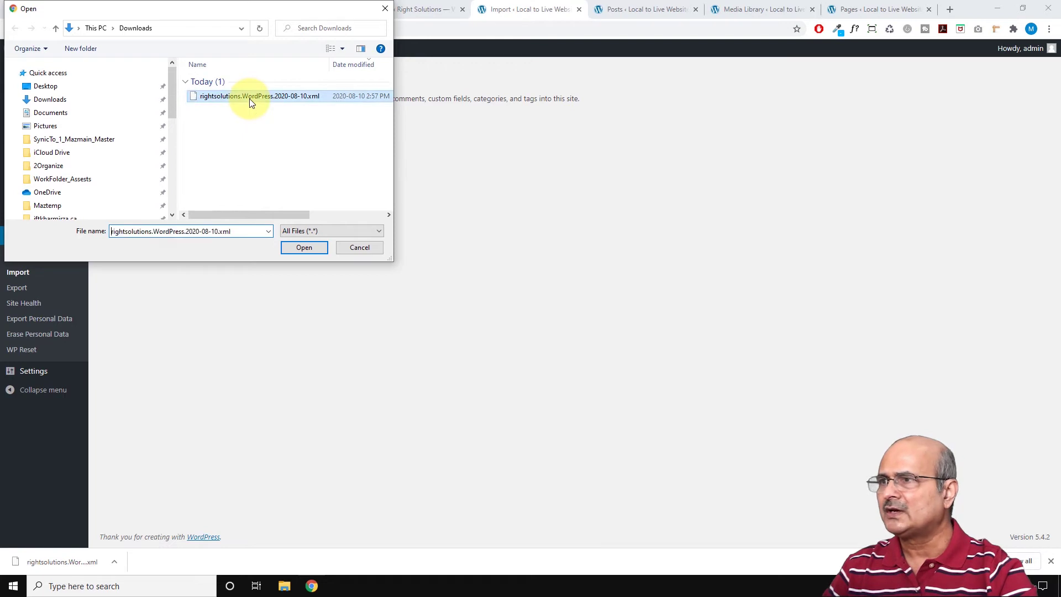
left_click(305, 247)
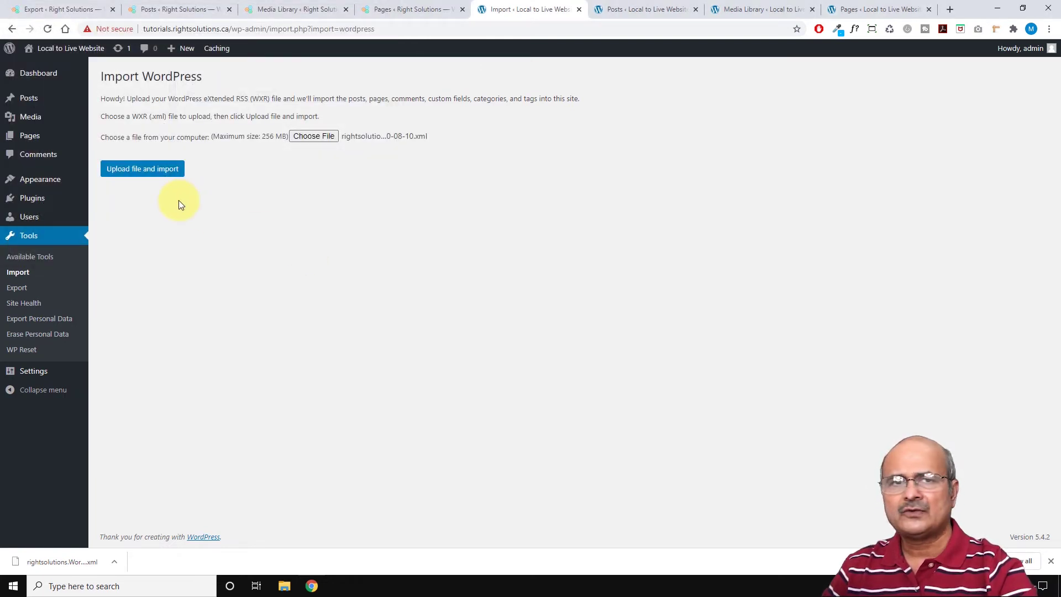
left_click(149, 172)
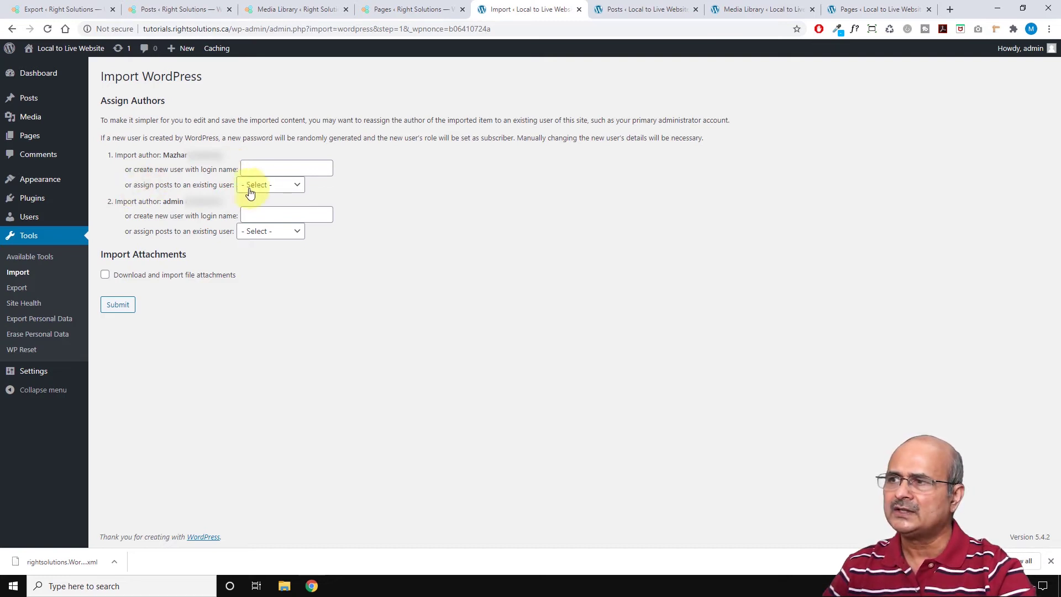
Assign both import authors' posts to the existing admin user and enable downloading and importing file attachments.
left_click(299, 186)
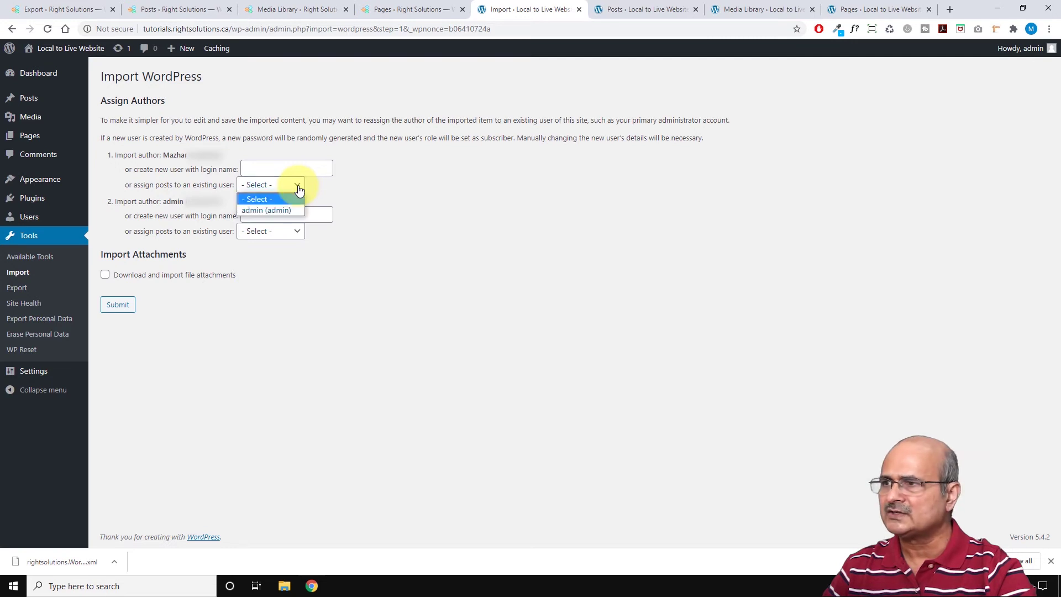
left_click(258, 211)
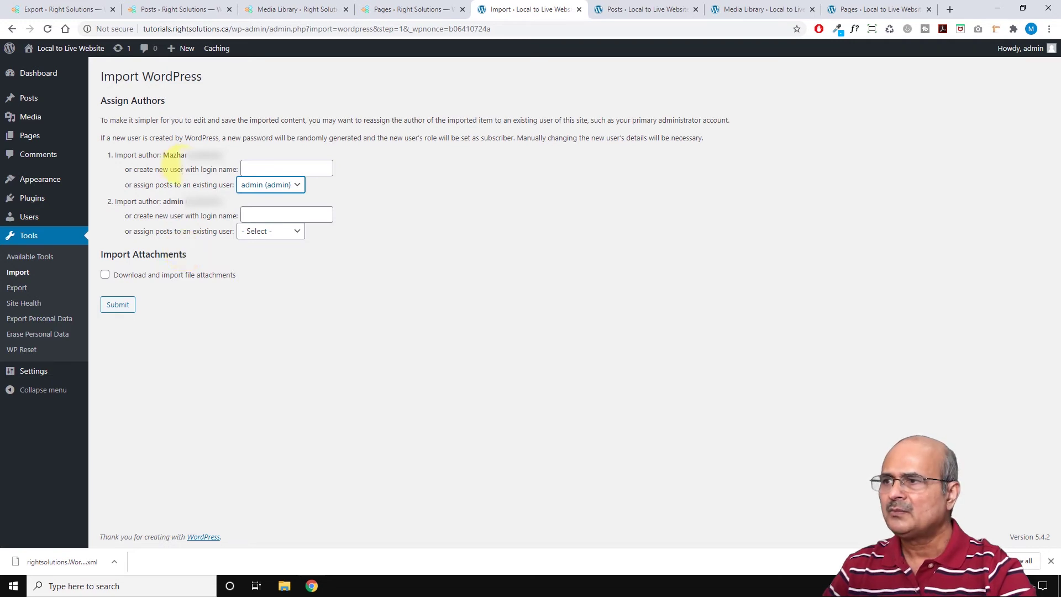
left_click(290, 232)
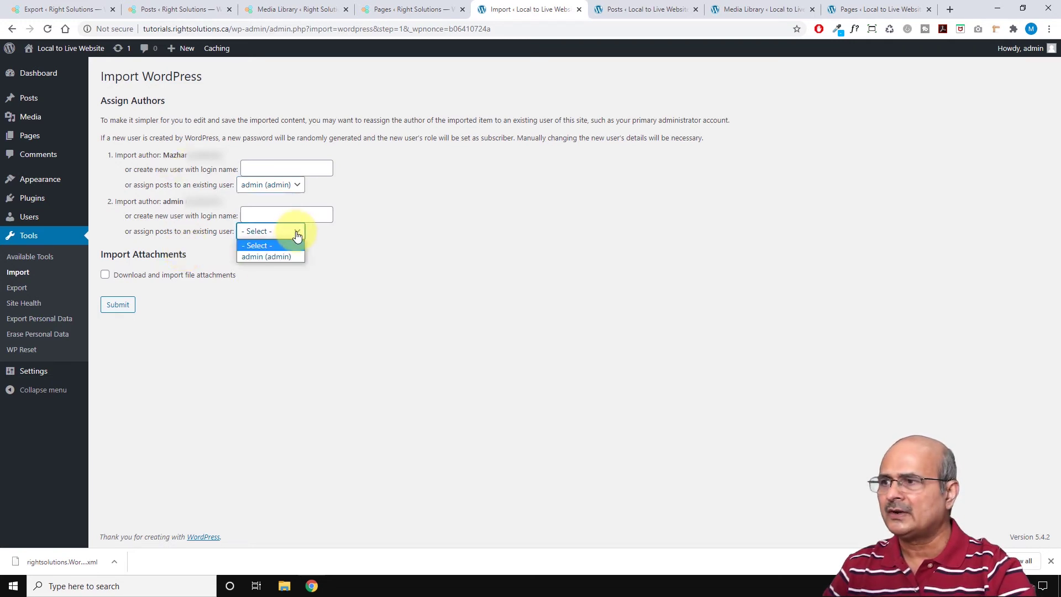
left_click(255, 257)
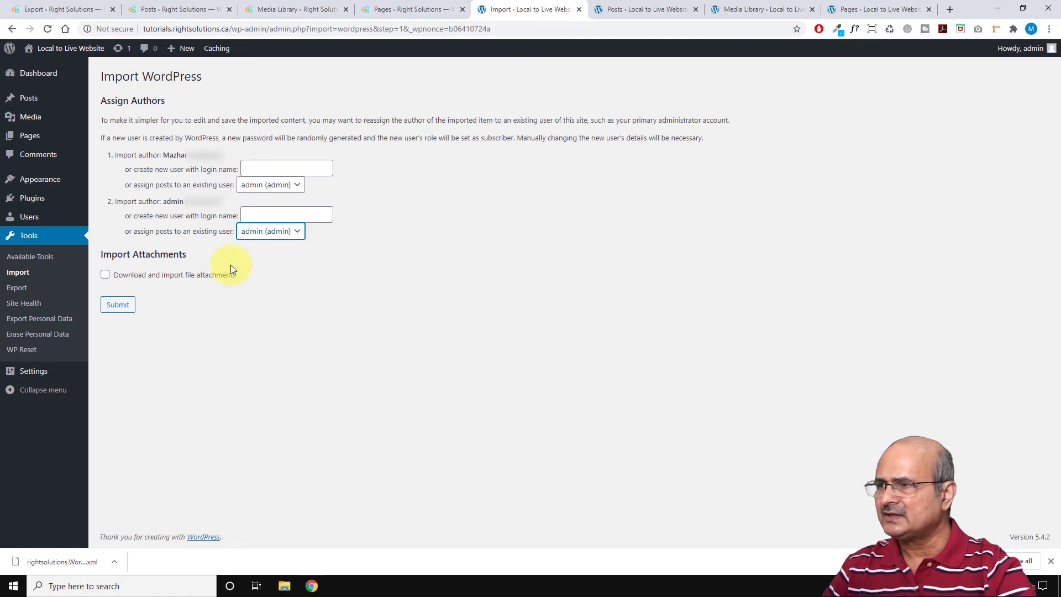
left_click(106, 275)
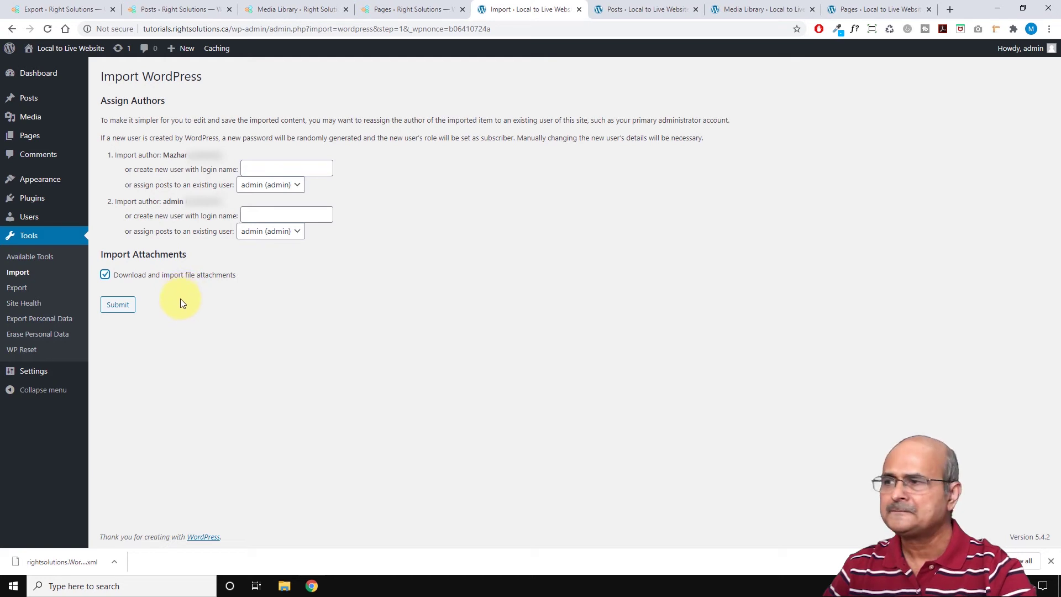
Run the import with the chosen author and attachment settings and review the import log to its end.
left_click(118, 306)
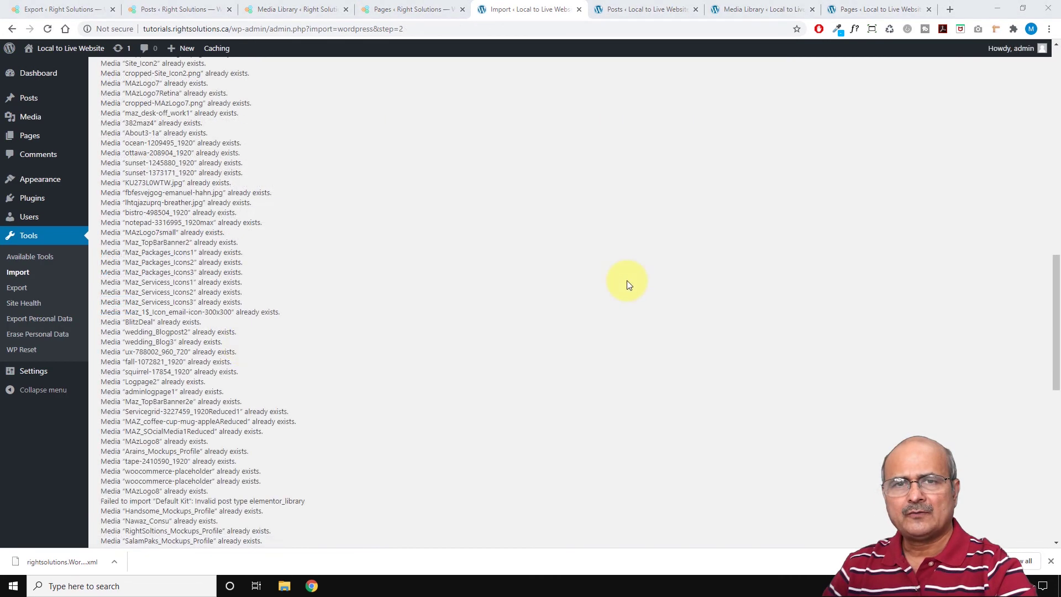
scroll(627, 283, "down", 8)
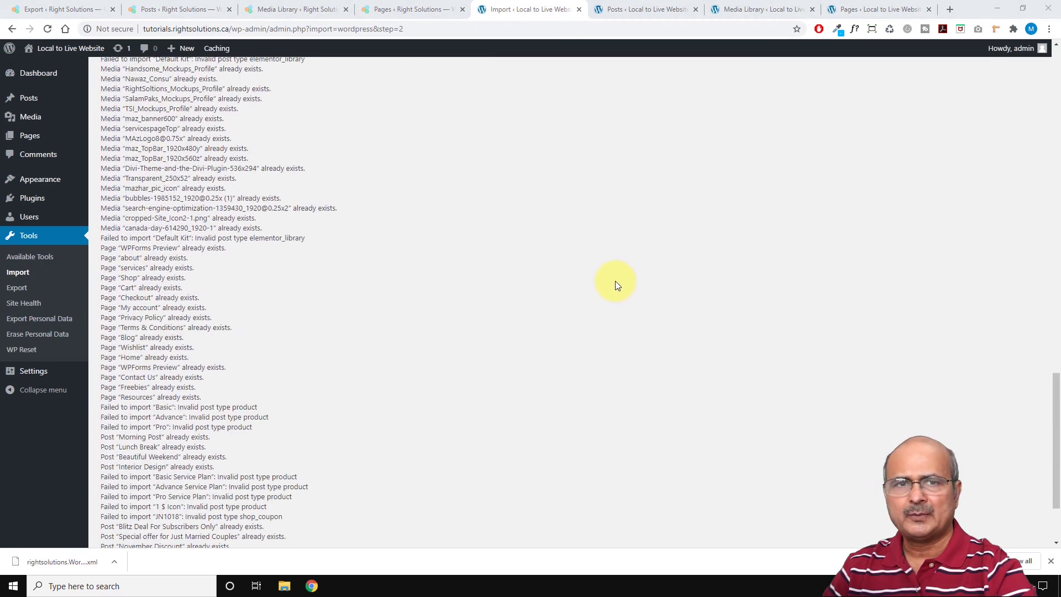
scroll(613, 285, "down", 2)
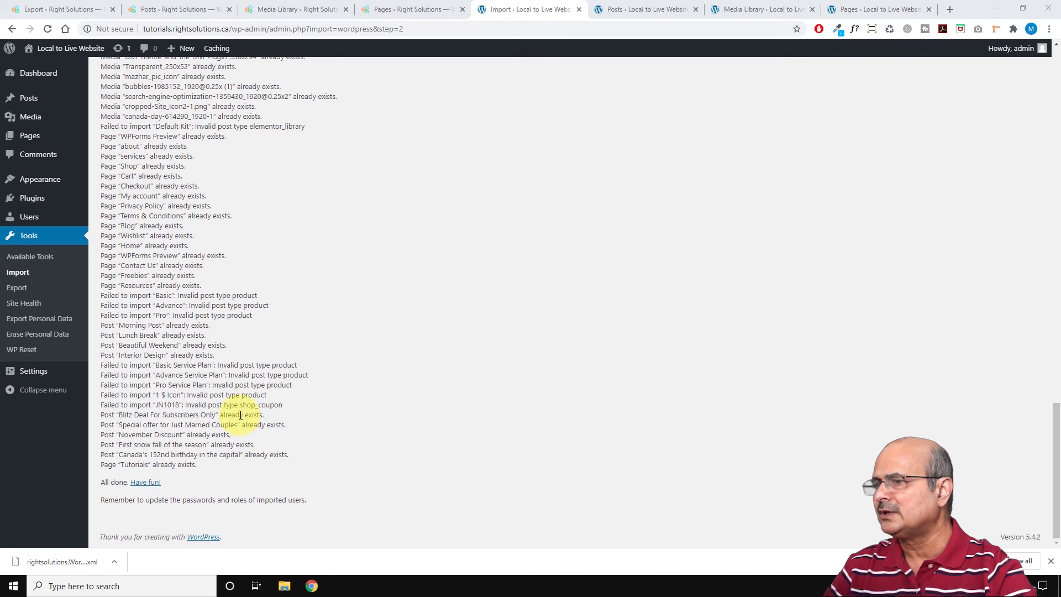
scroll(239, 414, "up", 2)
scroll(238, 414, "down", 2)
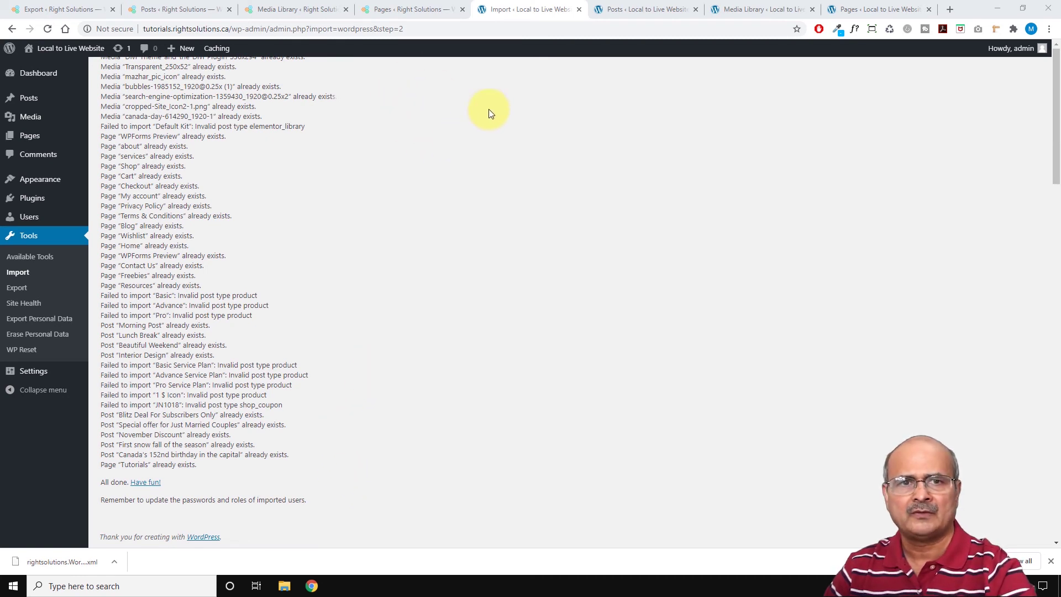
Reload the Local to Live Website posts list and media library to check the imported posts and images.
left_click(647, 8)
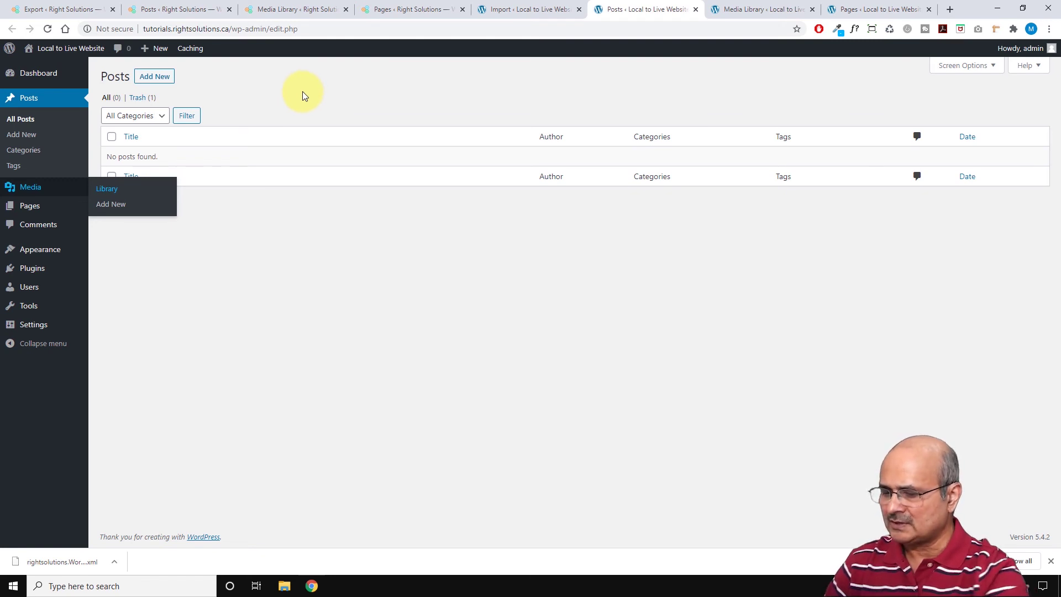
key("F5")
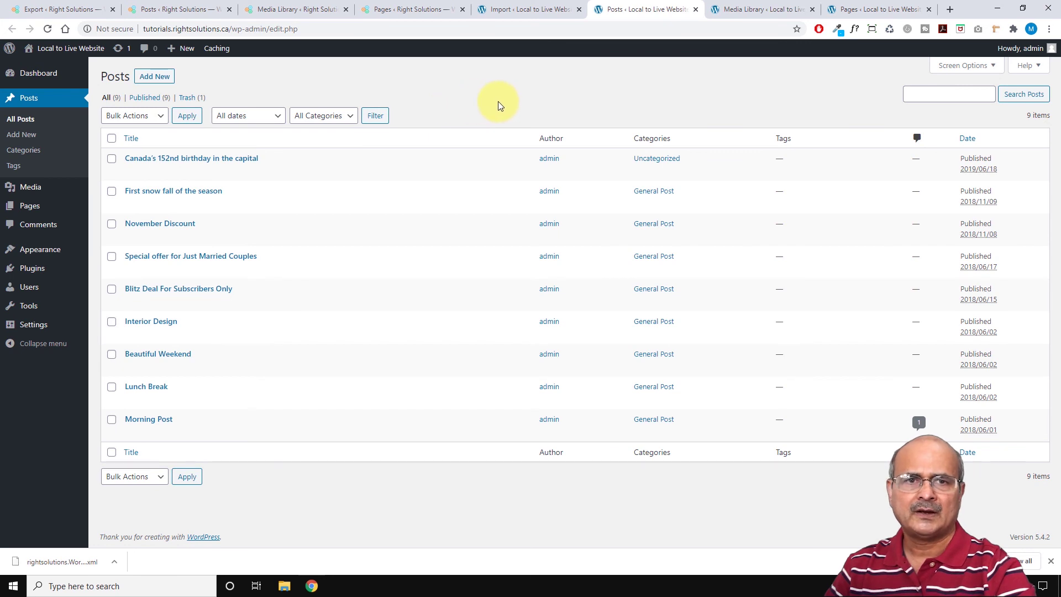
left_click(773, 10)
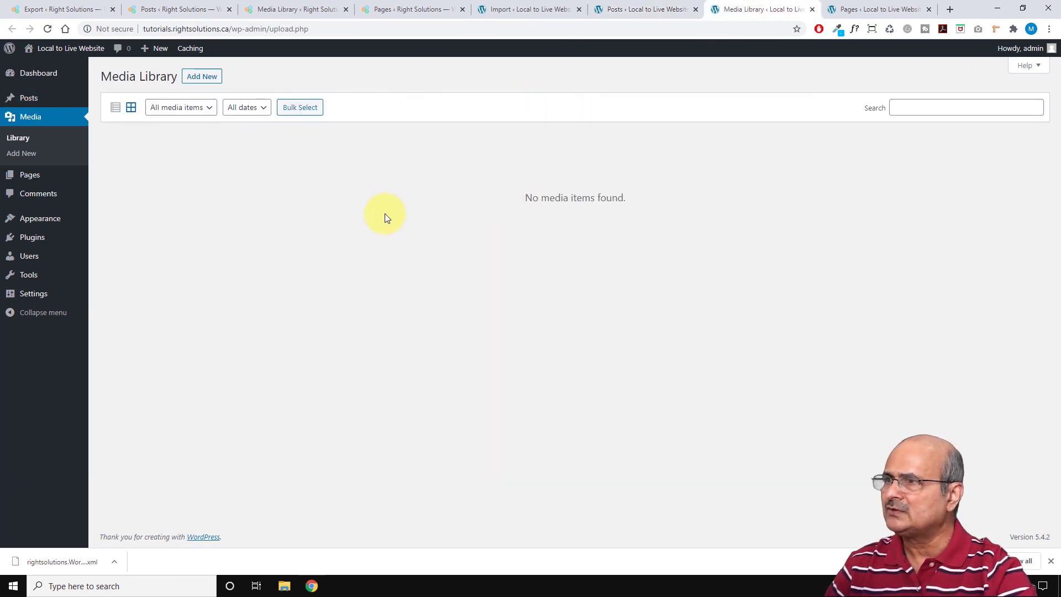
key("F5")
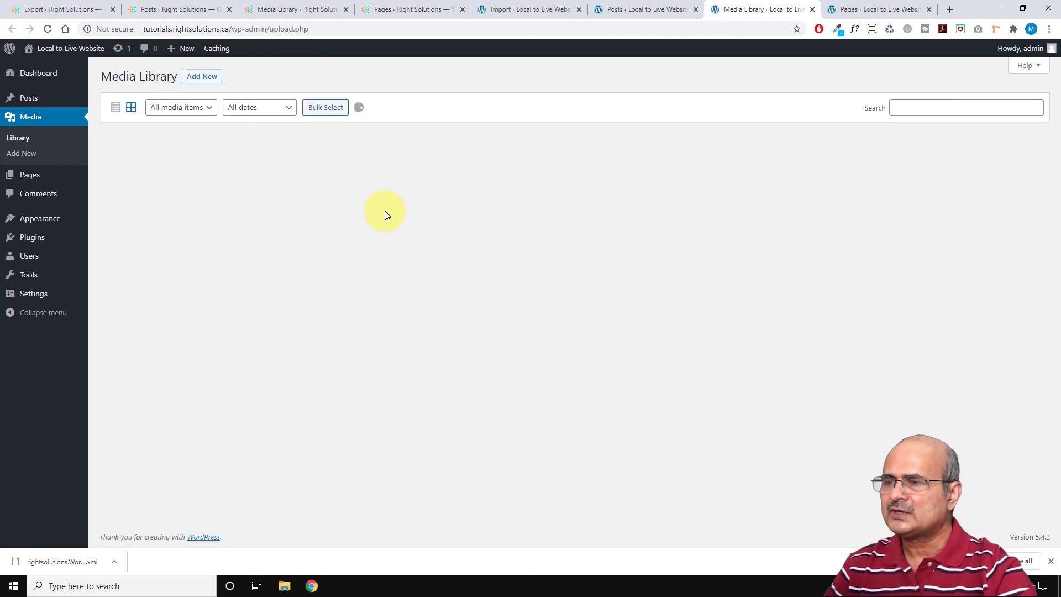
scroll(386, 218, "down", 4)
scroll(395, 238, "up", 3)
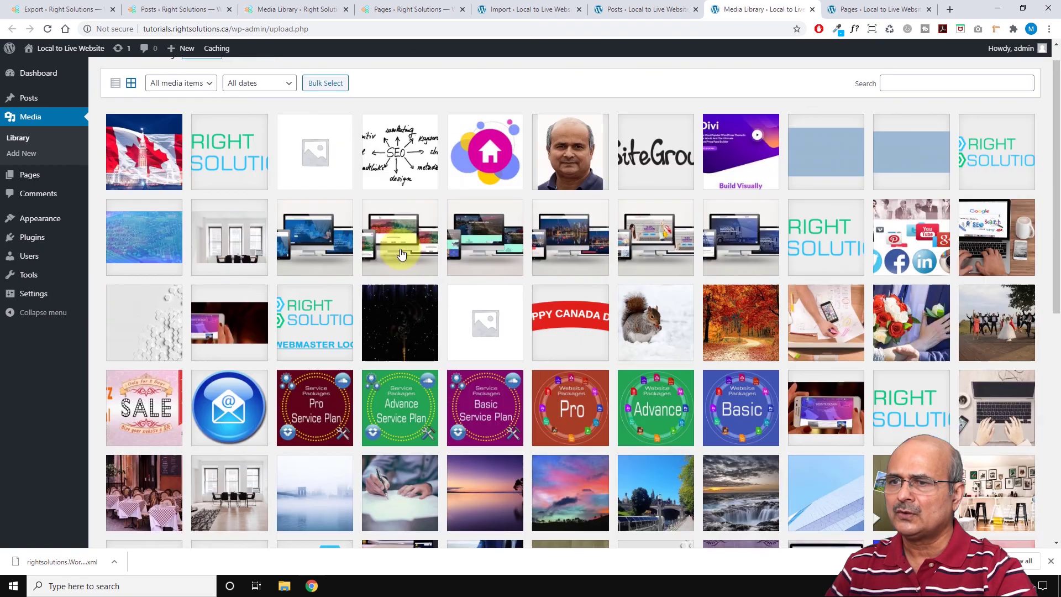
scroll(401, 254, "up", 1)
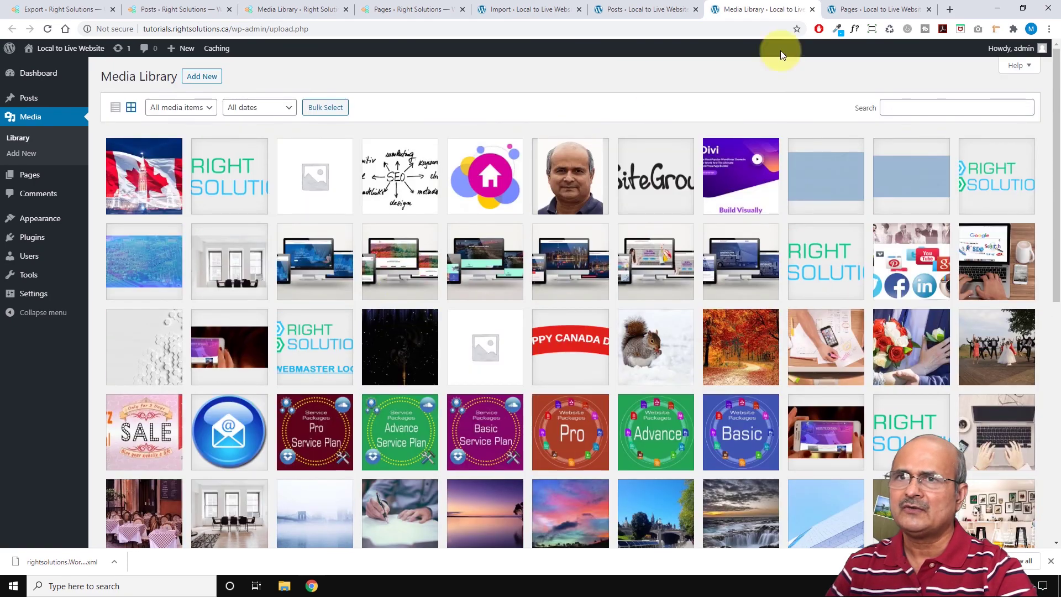
Move the default Sample Page to the trash and review the imported pages in the list.
left_click(864, 9)
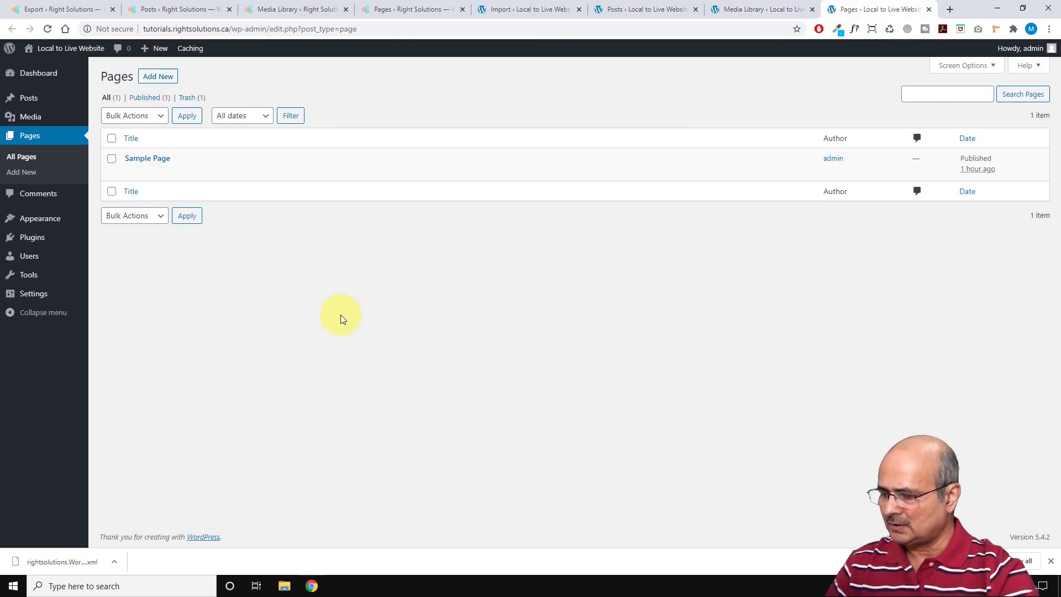
mouse_move(142, 159)
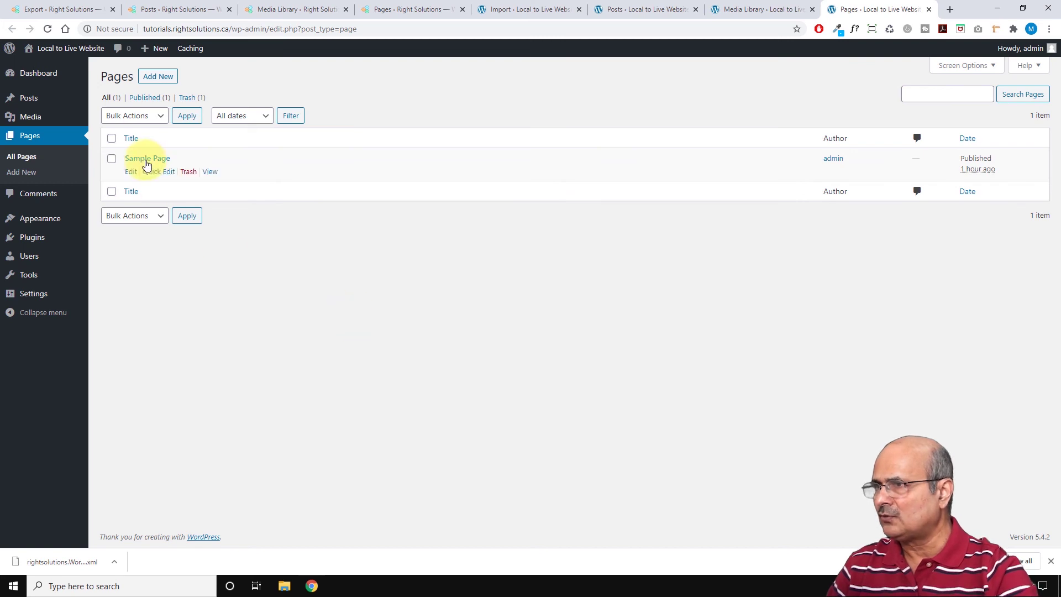
left_click(188, 172)
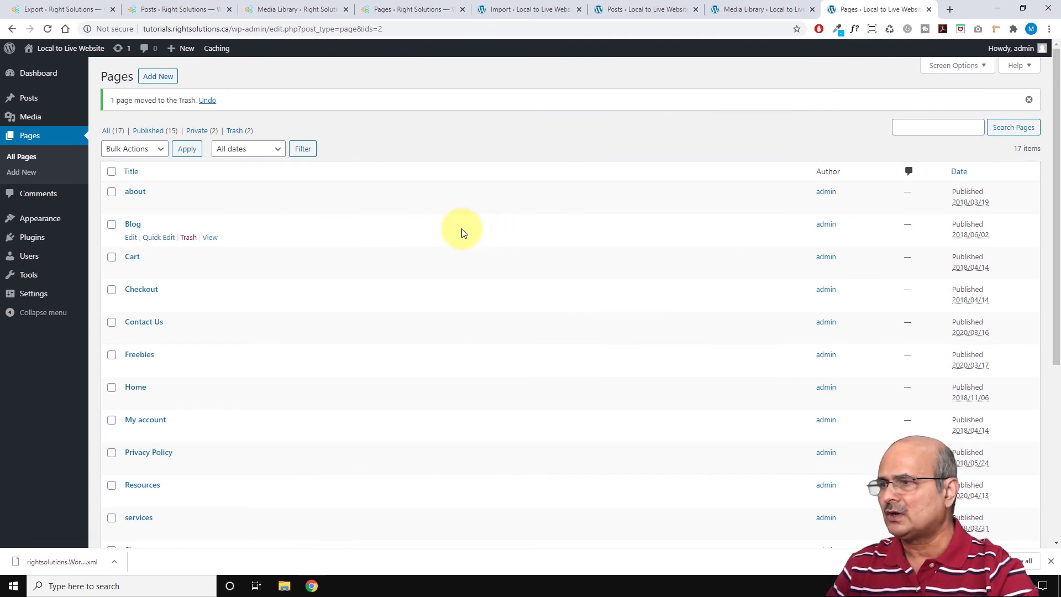
scroll(460, 231, "down", 1)
scroll(457, 232, "up", 1)
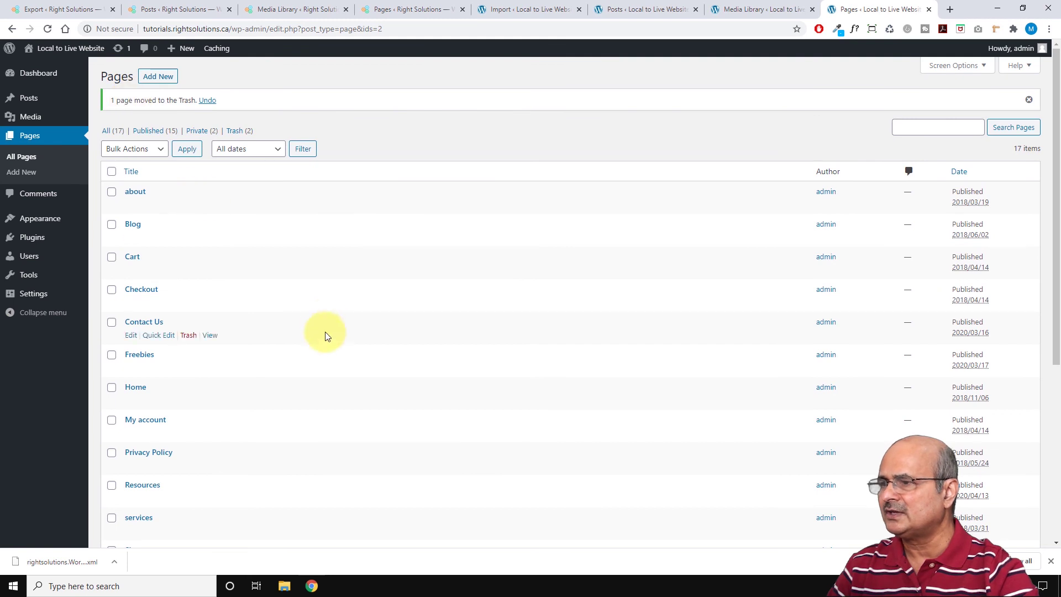
scroll(327, 334, "down", 5)
scroll(327, 334, "up", 5)
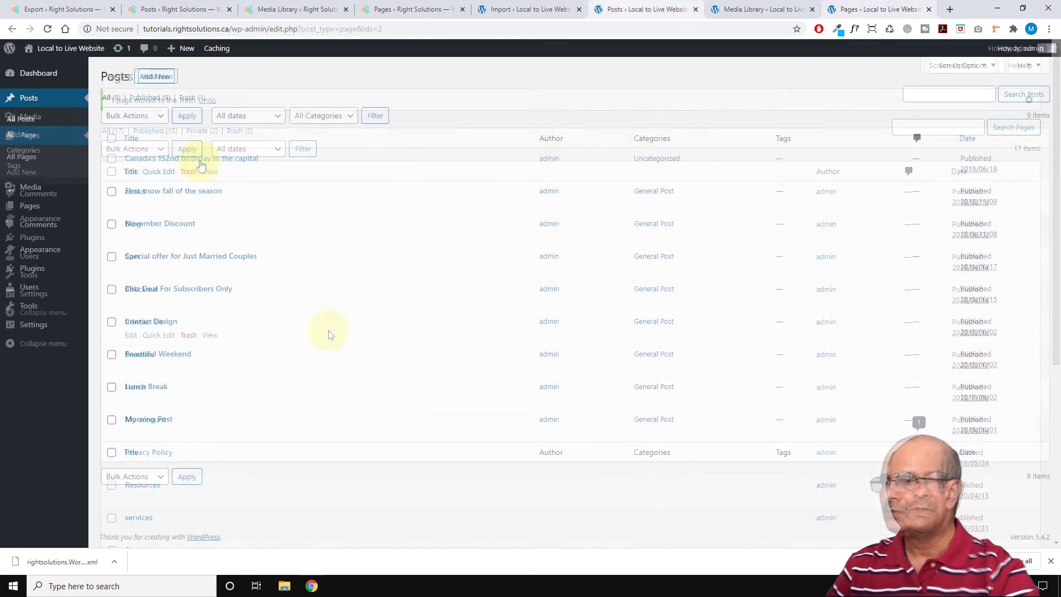
View the post "Canada's 152nd birthday in the capital" on the site and examine its featured image, text and banner.
left_click(210, 173, "ctrl")
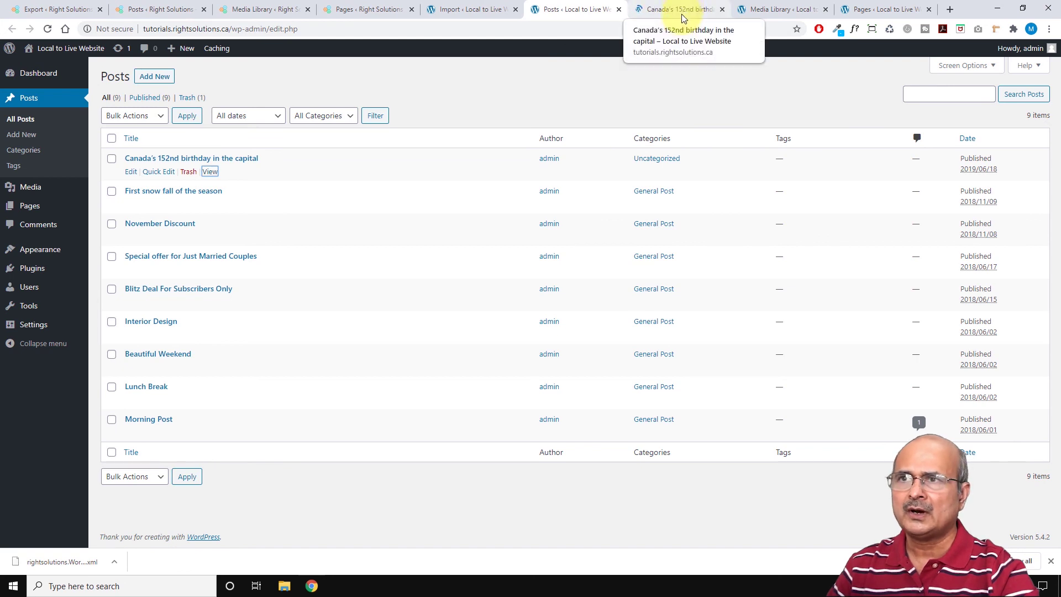
left_click(684, 12)
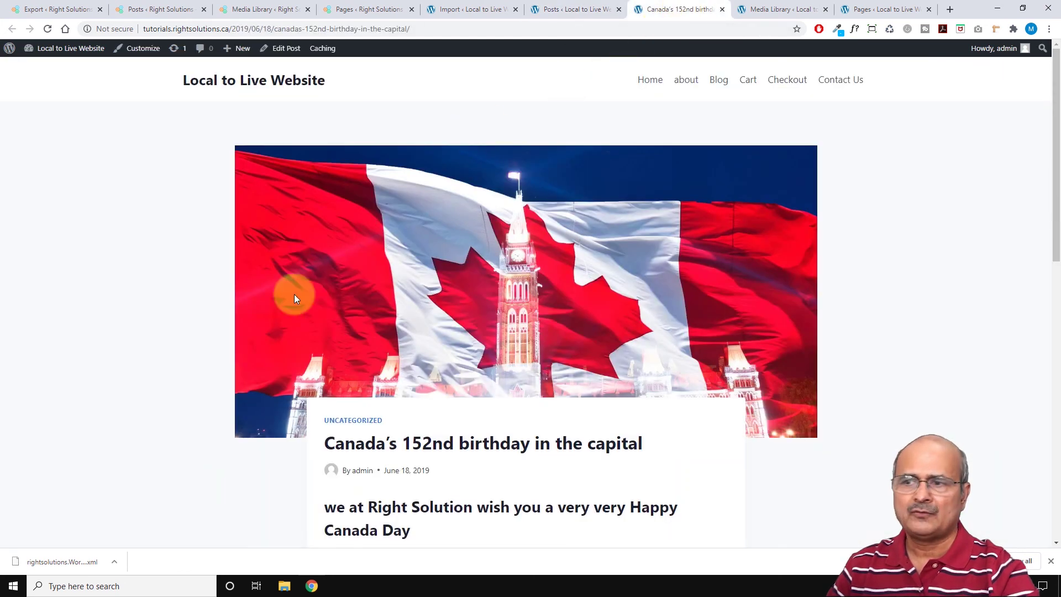
scroll(220, 334, "down", 2)
scroll(218, 333, "up", 2)
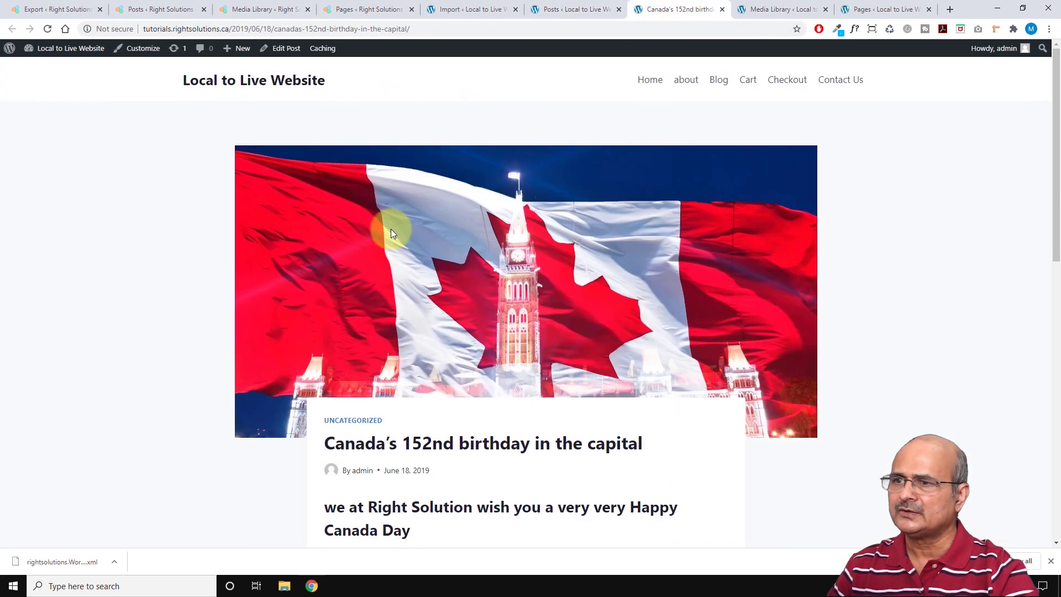
scroll(142, 360, "down", 3)
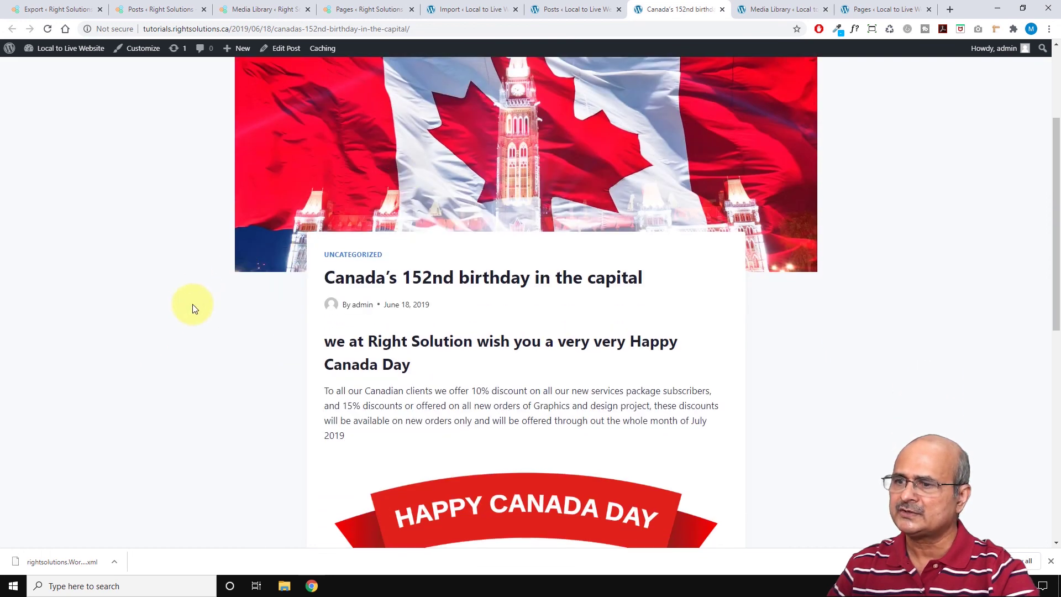
scroll(196, 306, "down", 2)
scroll(203, 314, "down", 5)
scroll(206, 316, "up", 10)
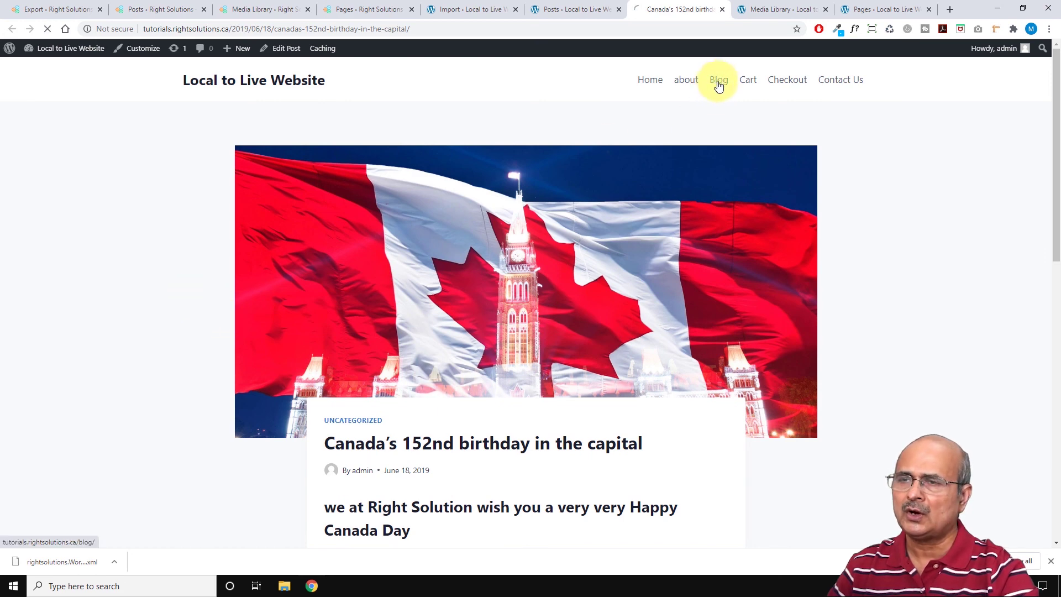
Open the site's Blog page and examine the imported post entries and their images.
left_click(718, 81)
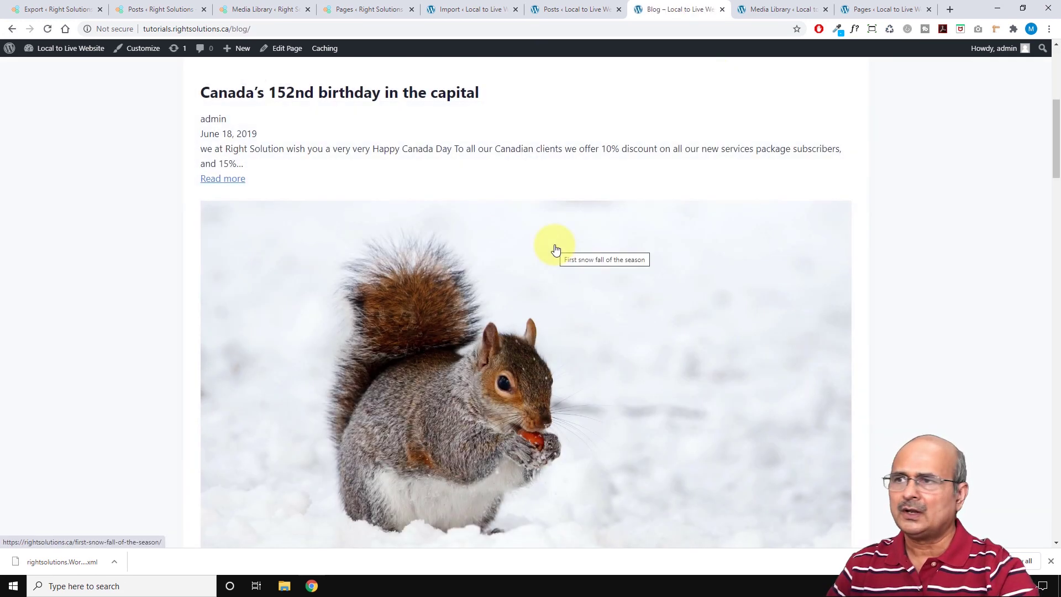
scroll(556, 249, "down", 6)
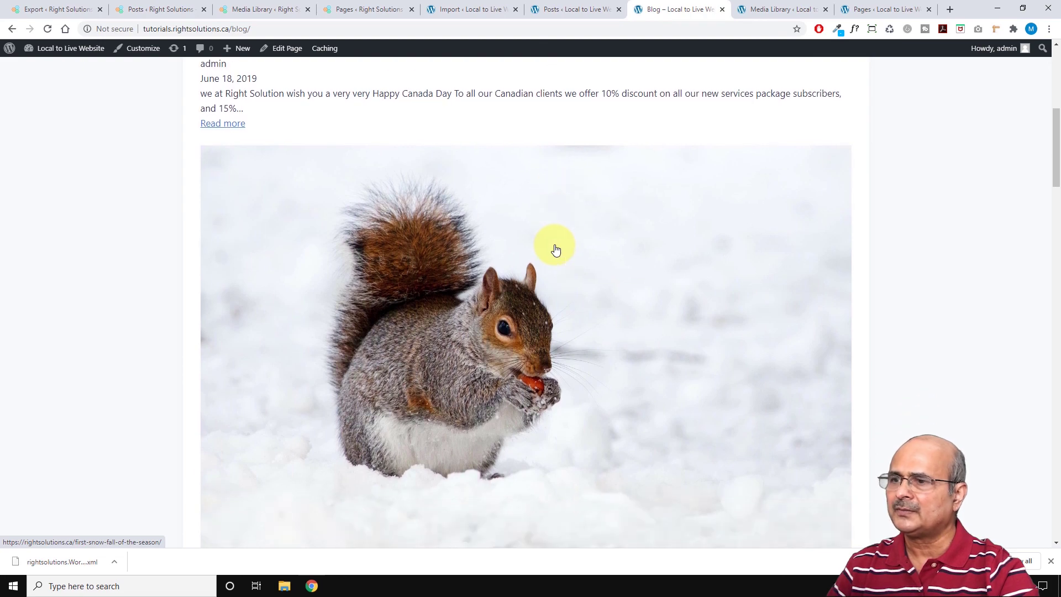